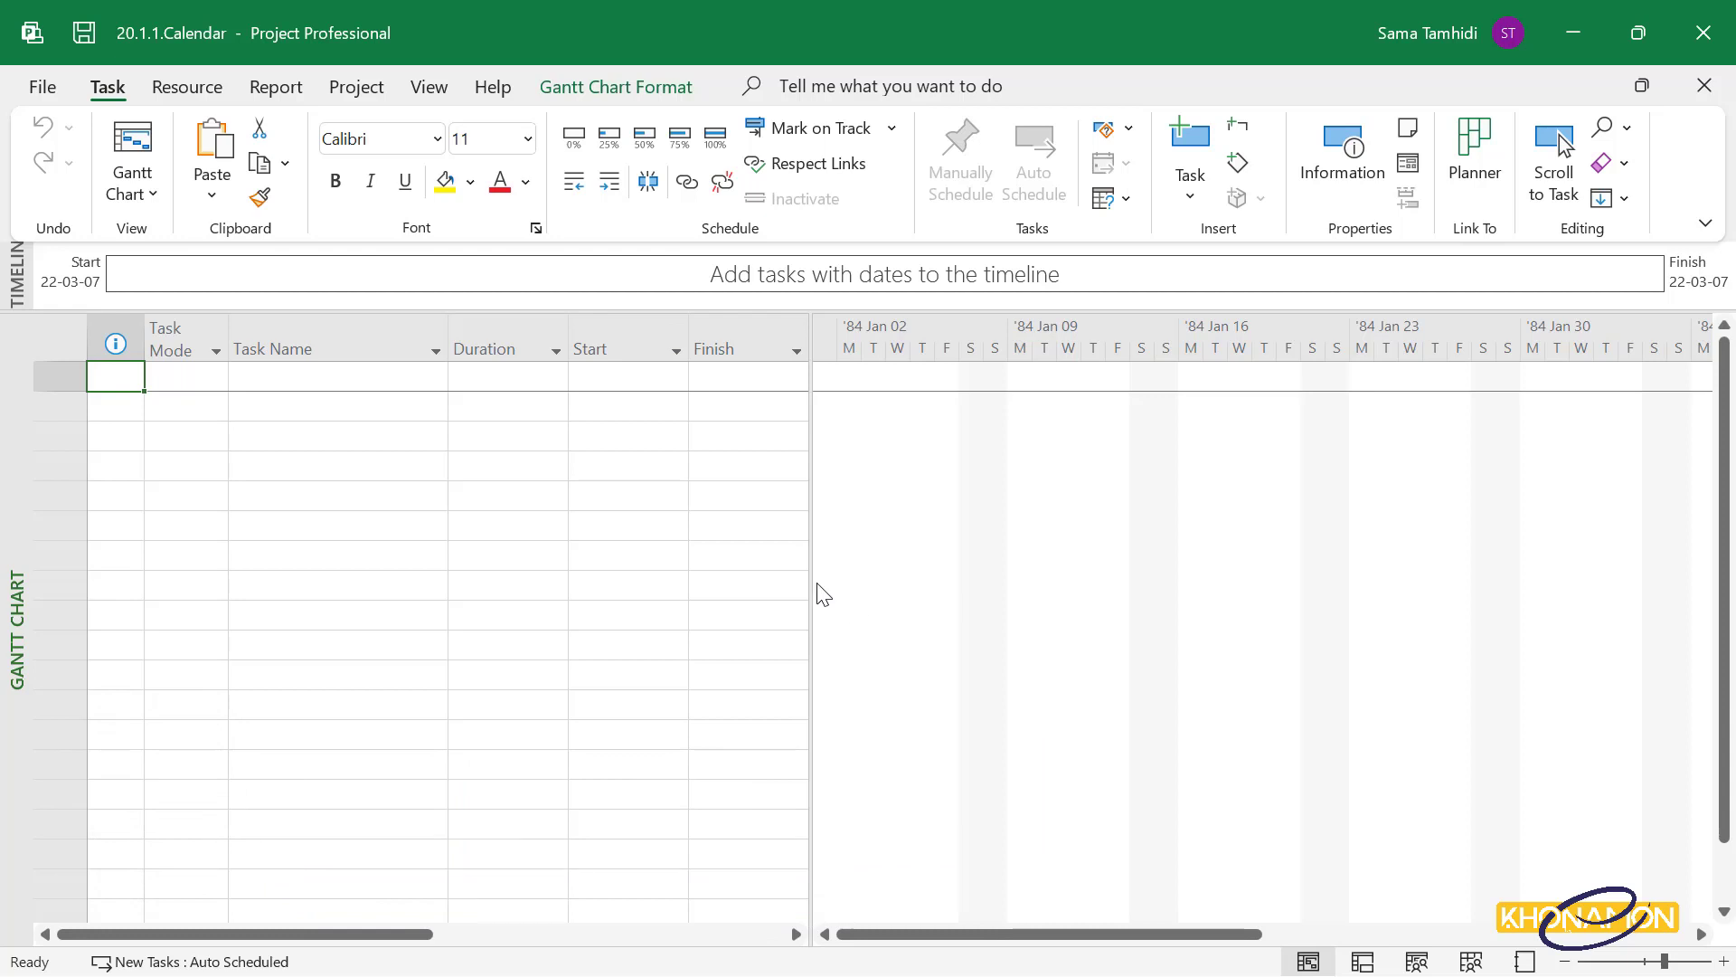
Set the calendar type to Gregorian Calendar in the Project display options.
left_click(30, 91)
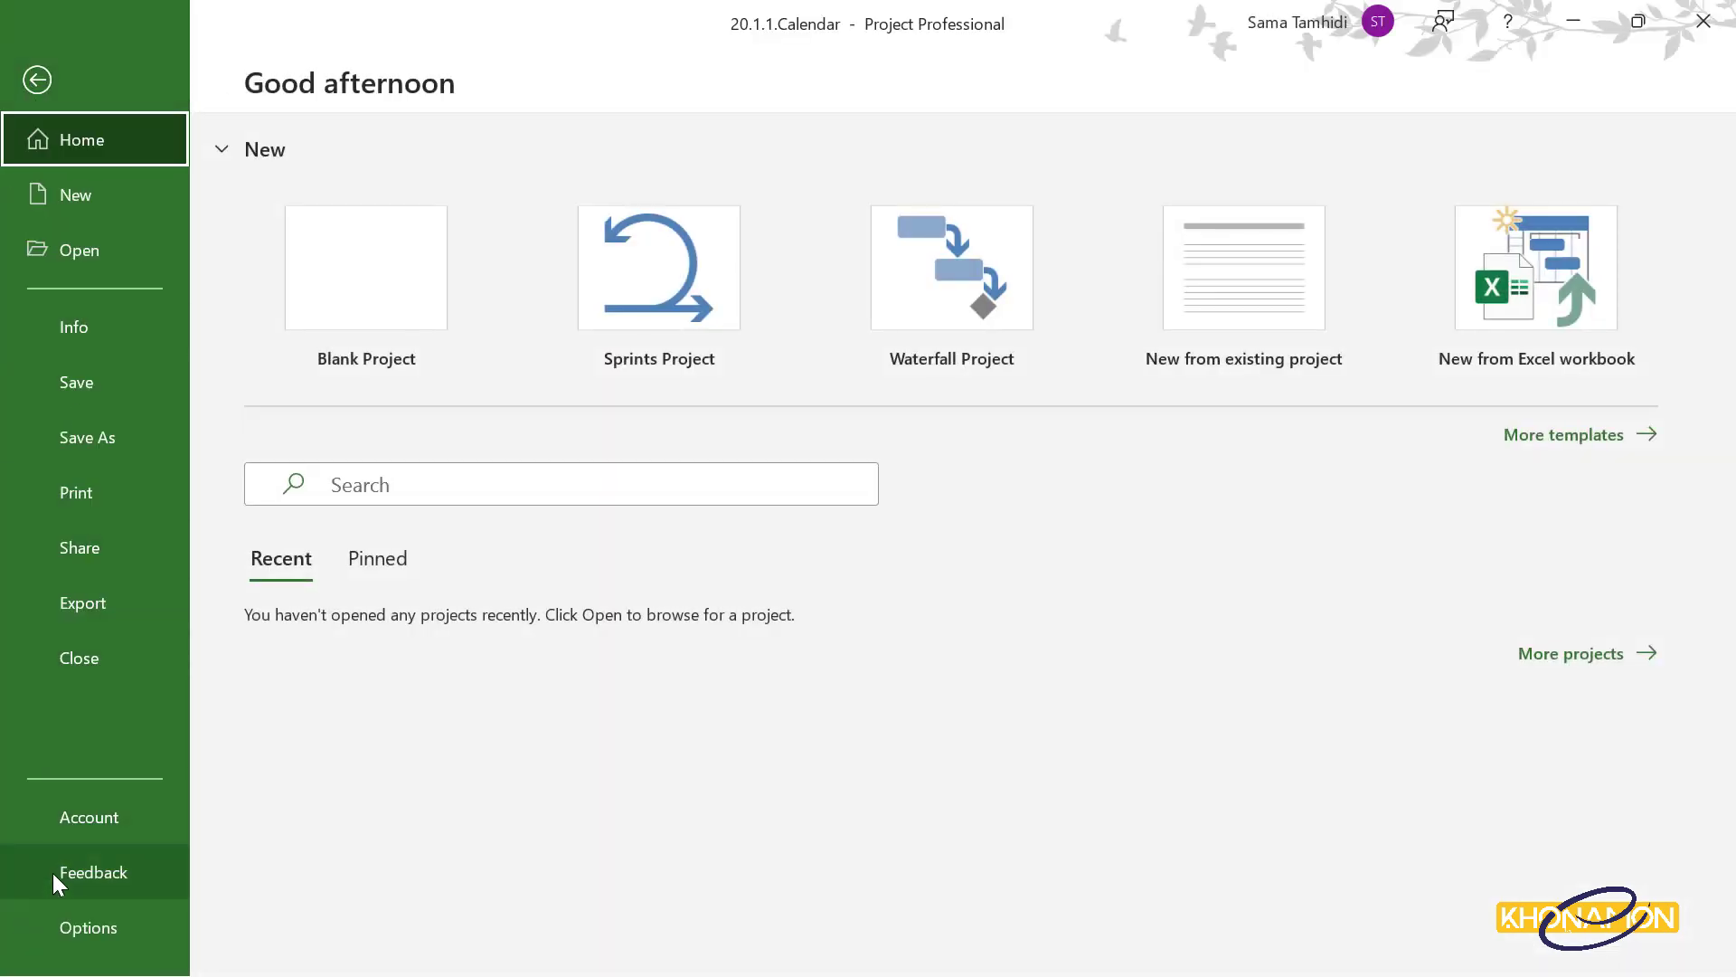
left_click(62, 916)
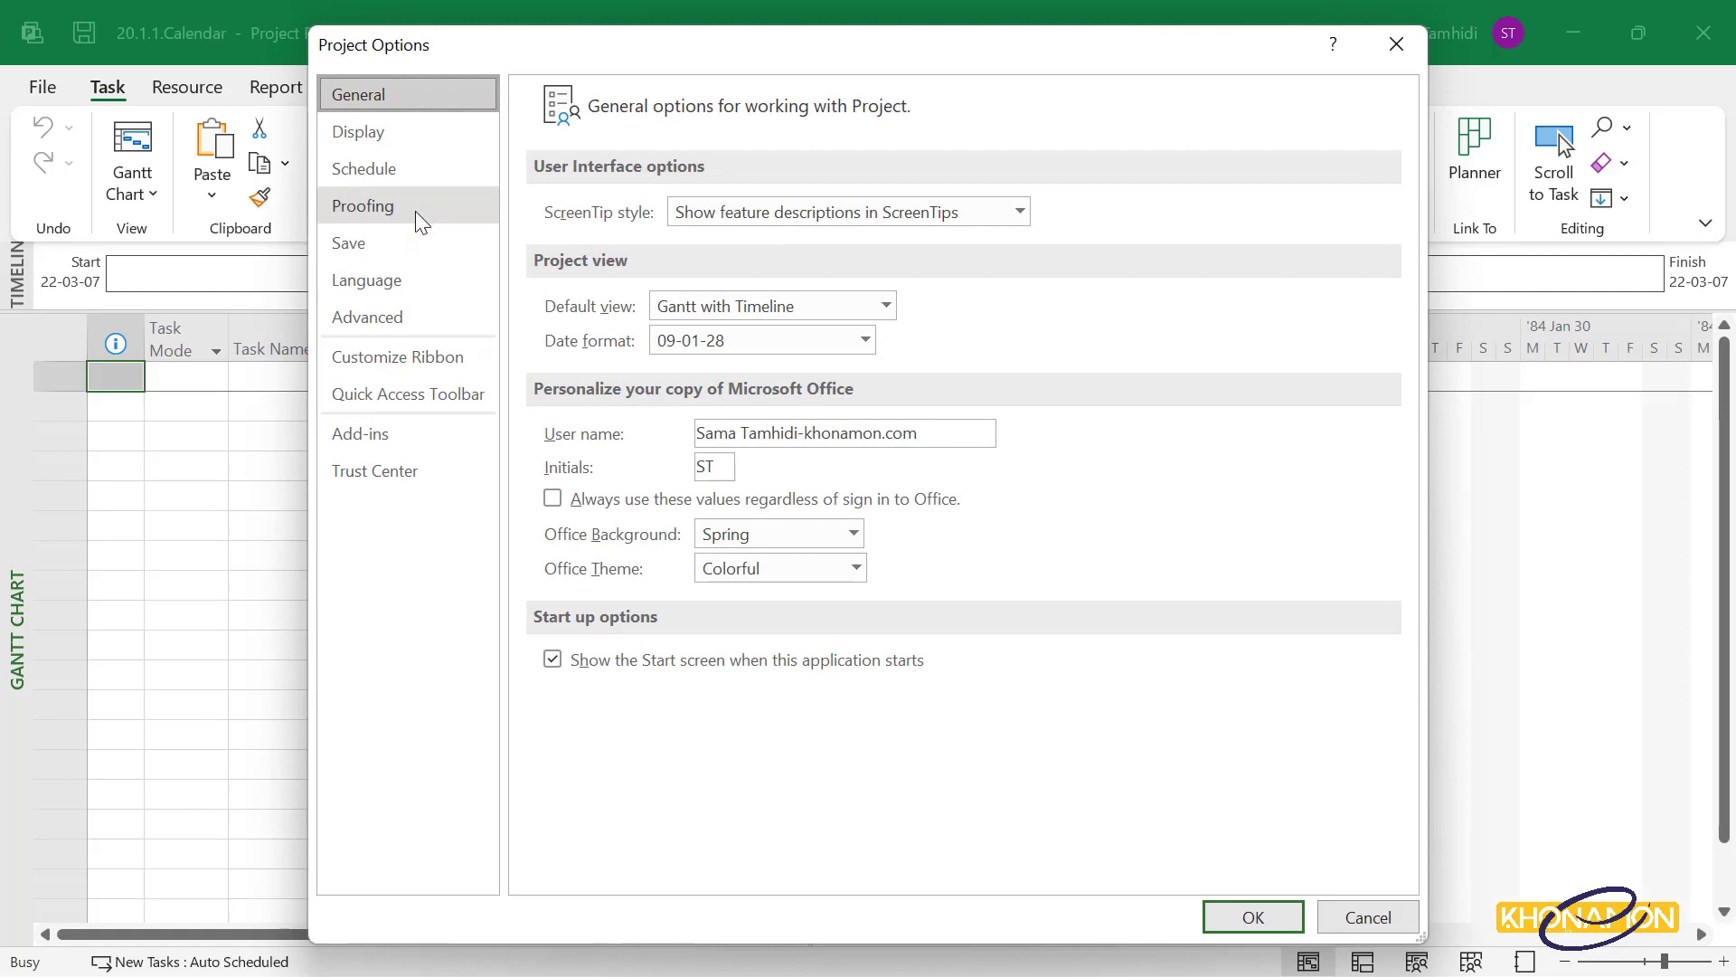
left_click(426, 132)
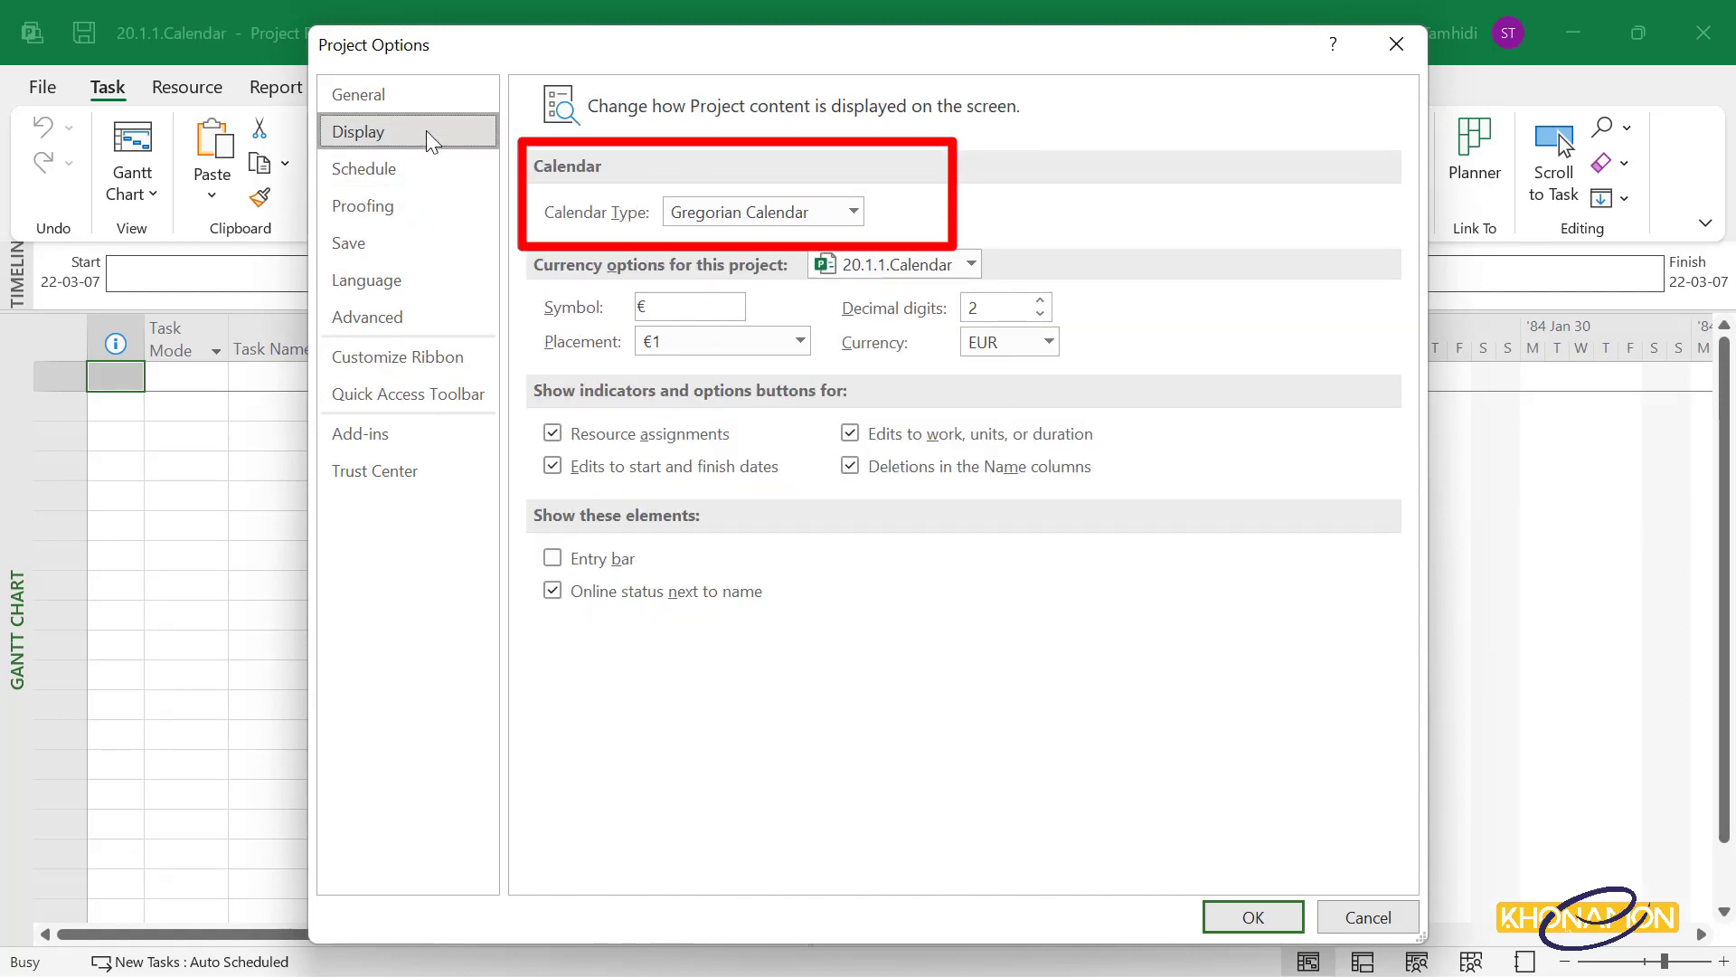
left_click(853, 213)
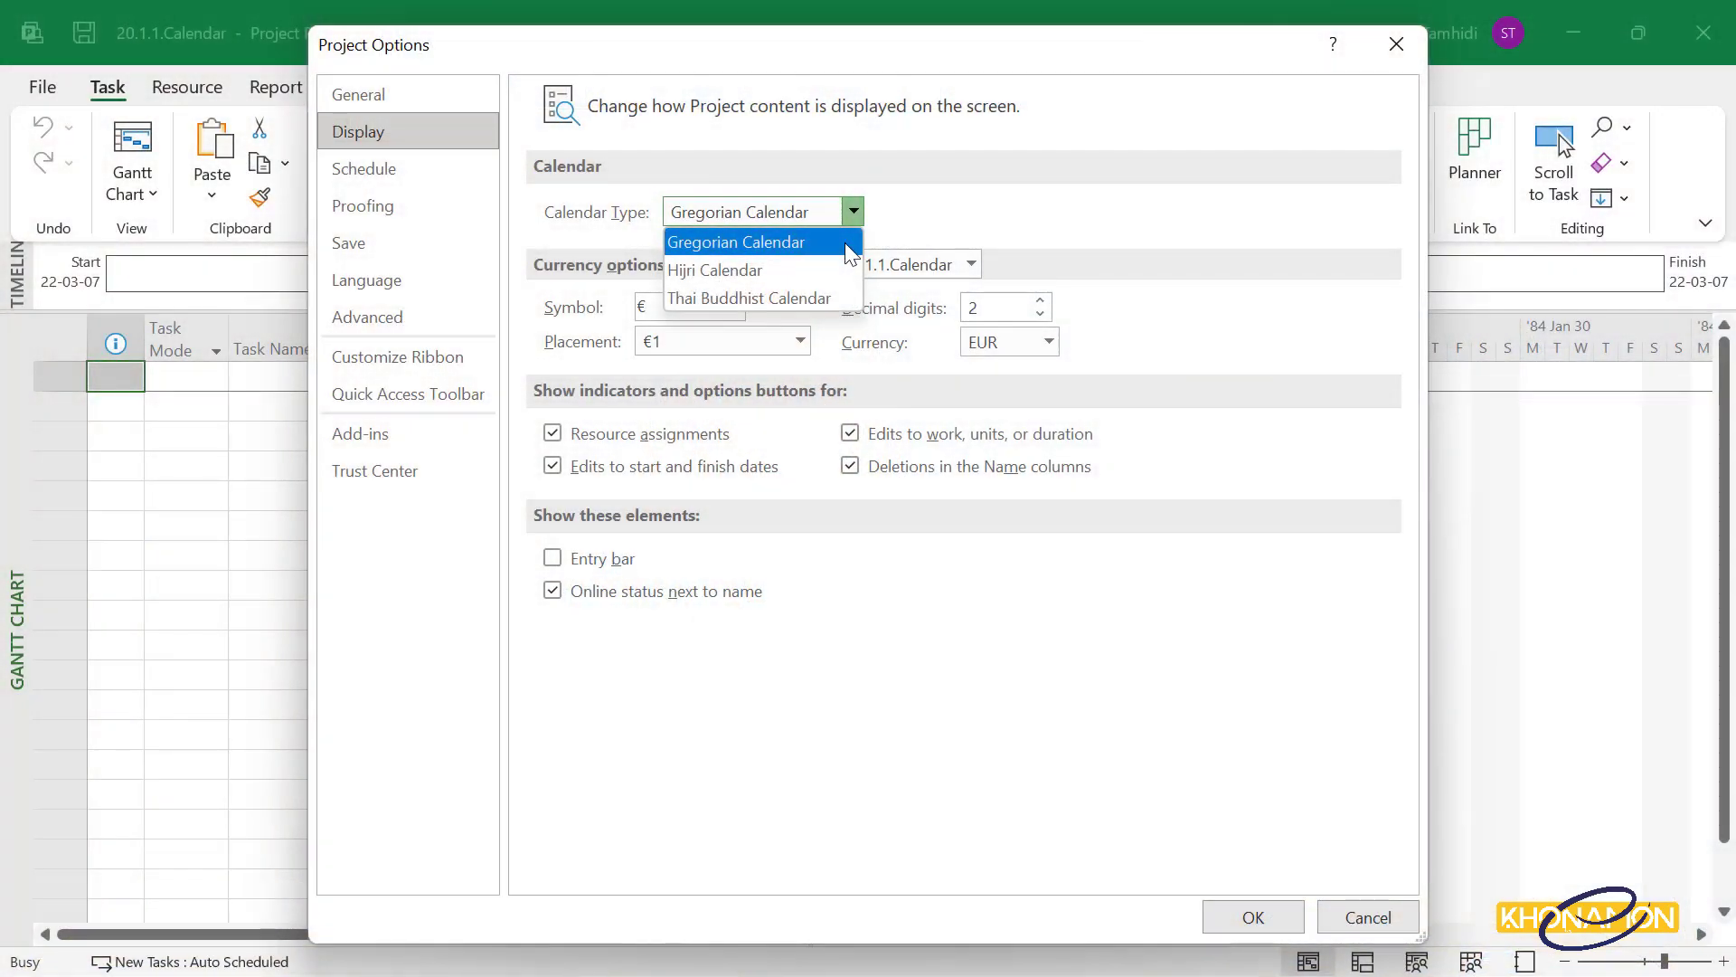
left_click(845, 242)
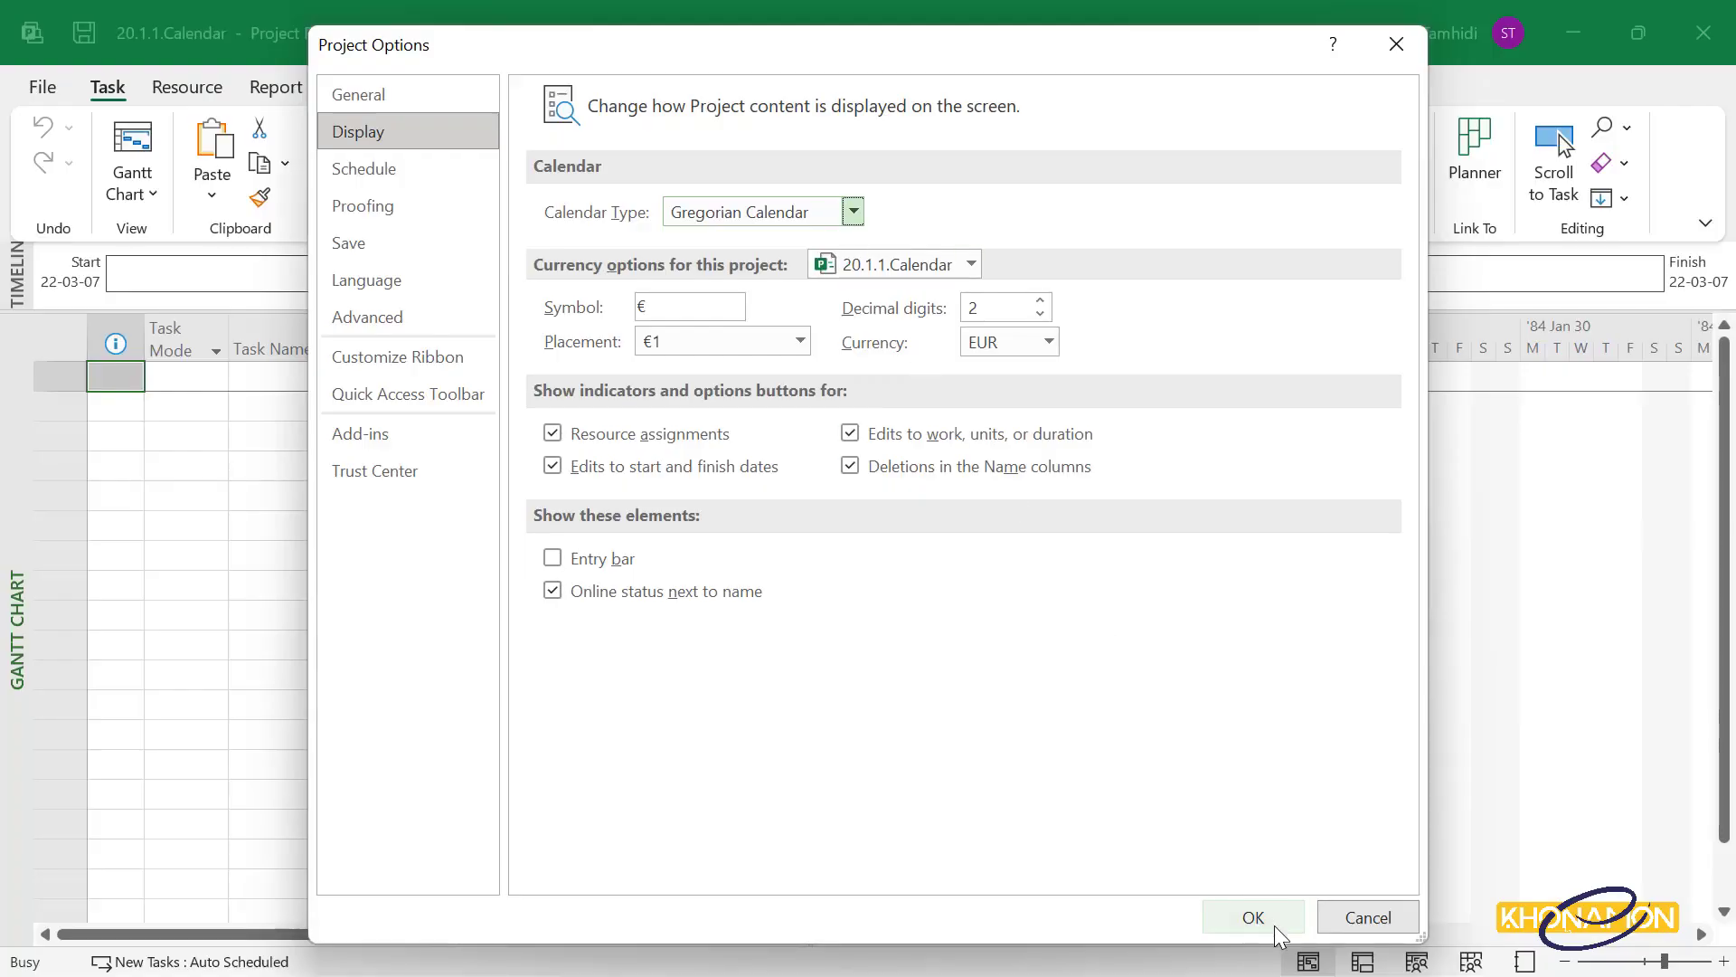
left_click(1273, 925)
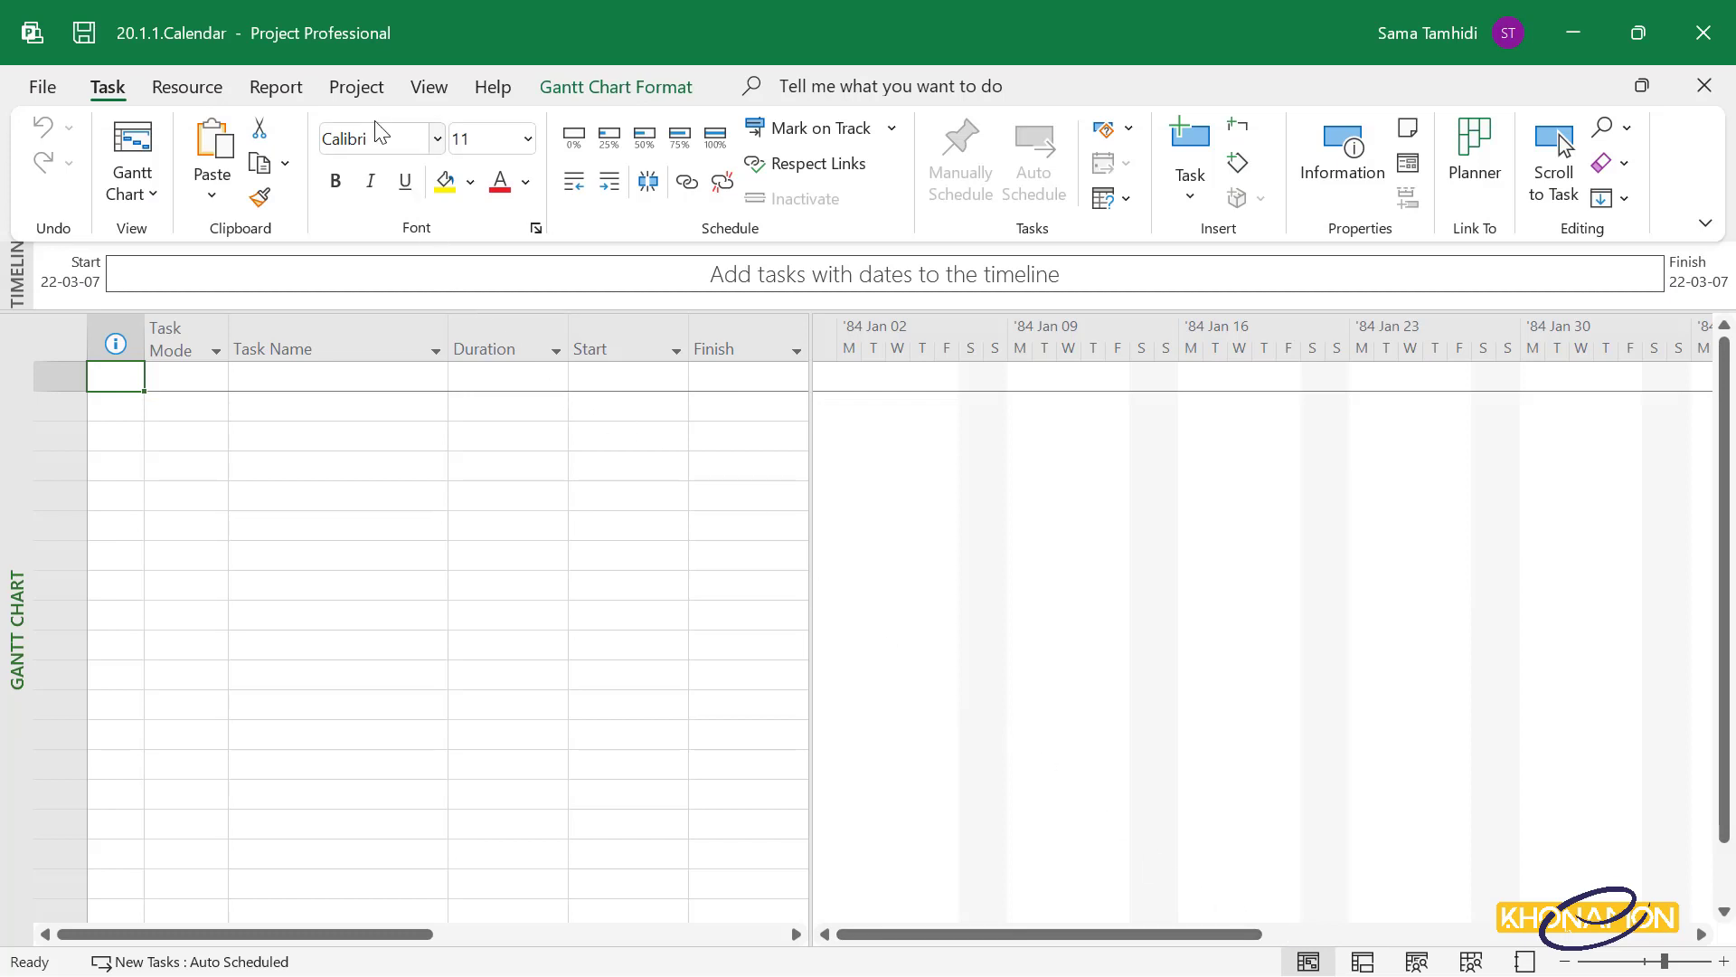
Open the working time settings with Standard (Project Calendar) as the selected calendar.
left_click(366, 100)
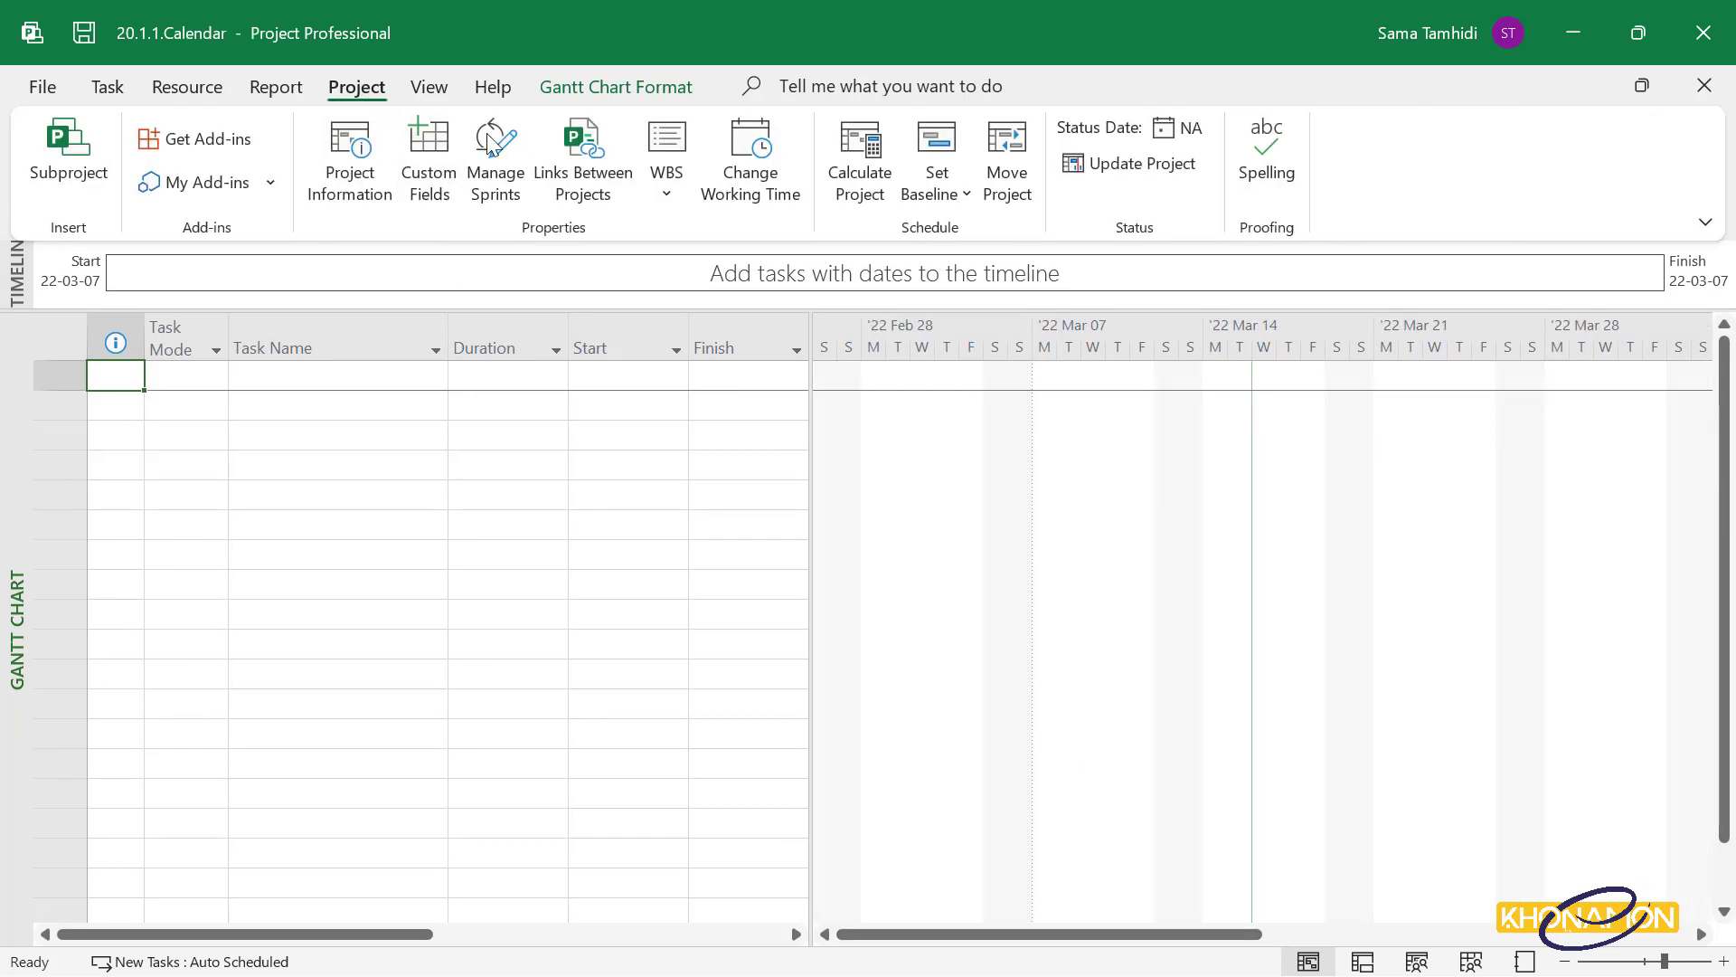
left_click(727, 188)
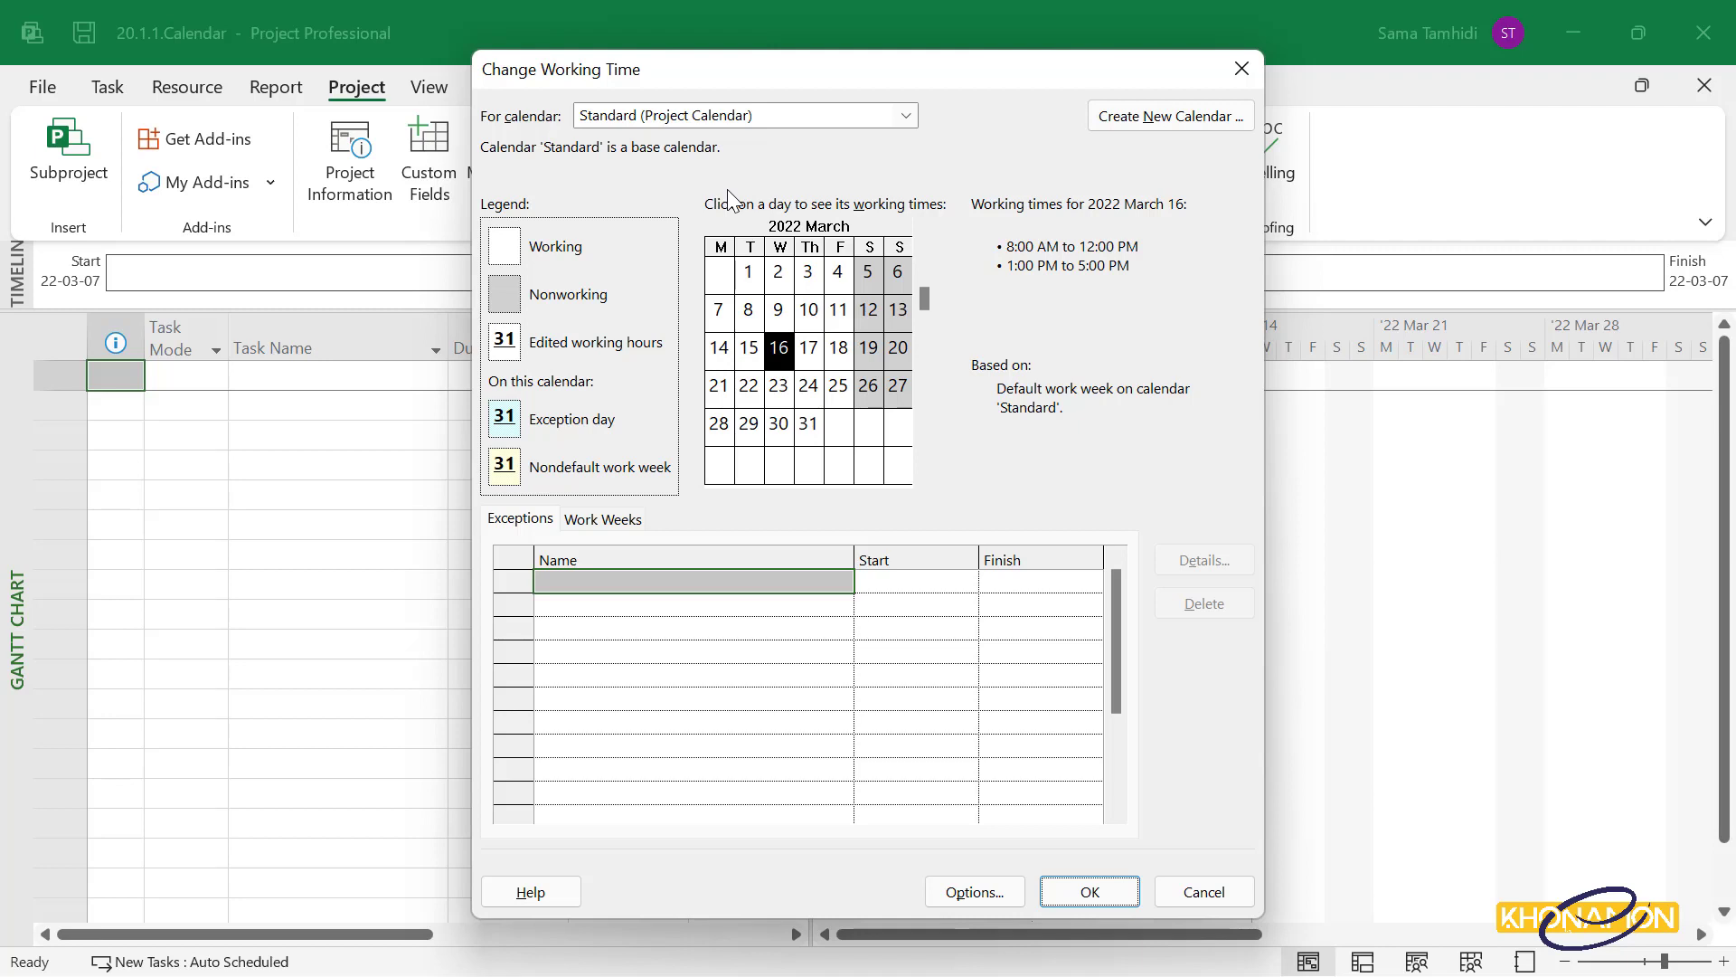
left_click(908, 114)
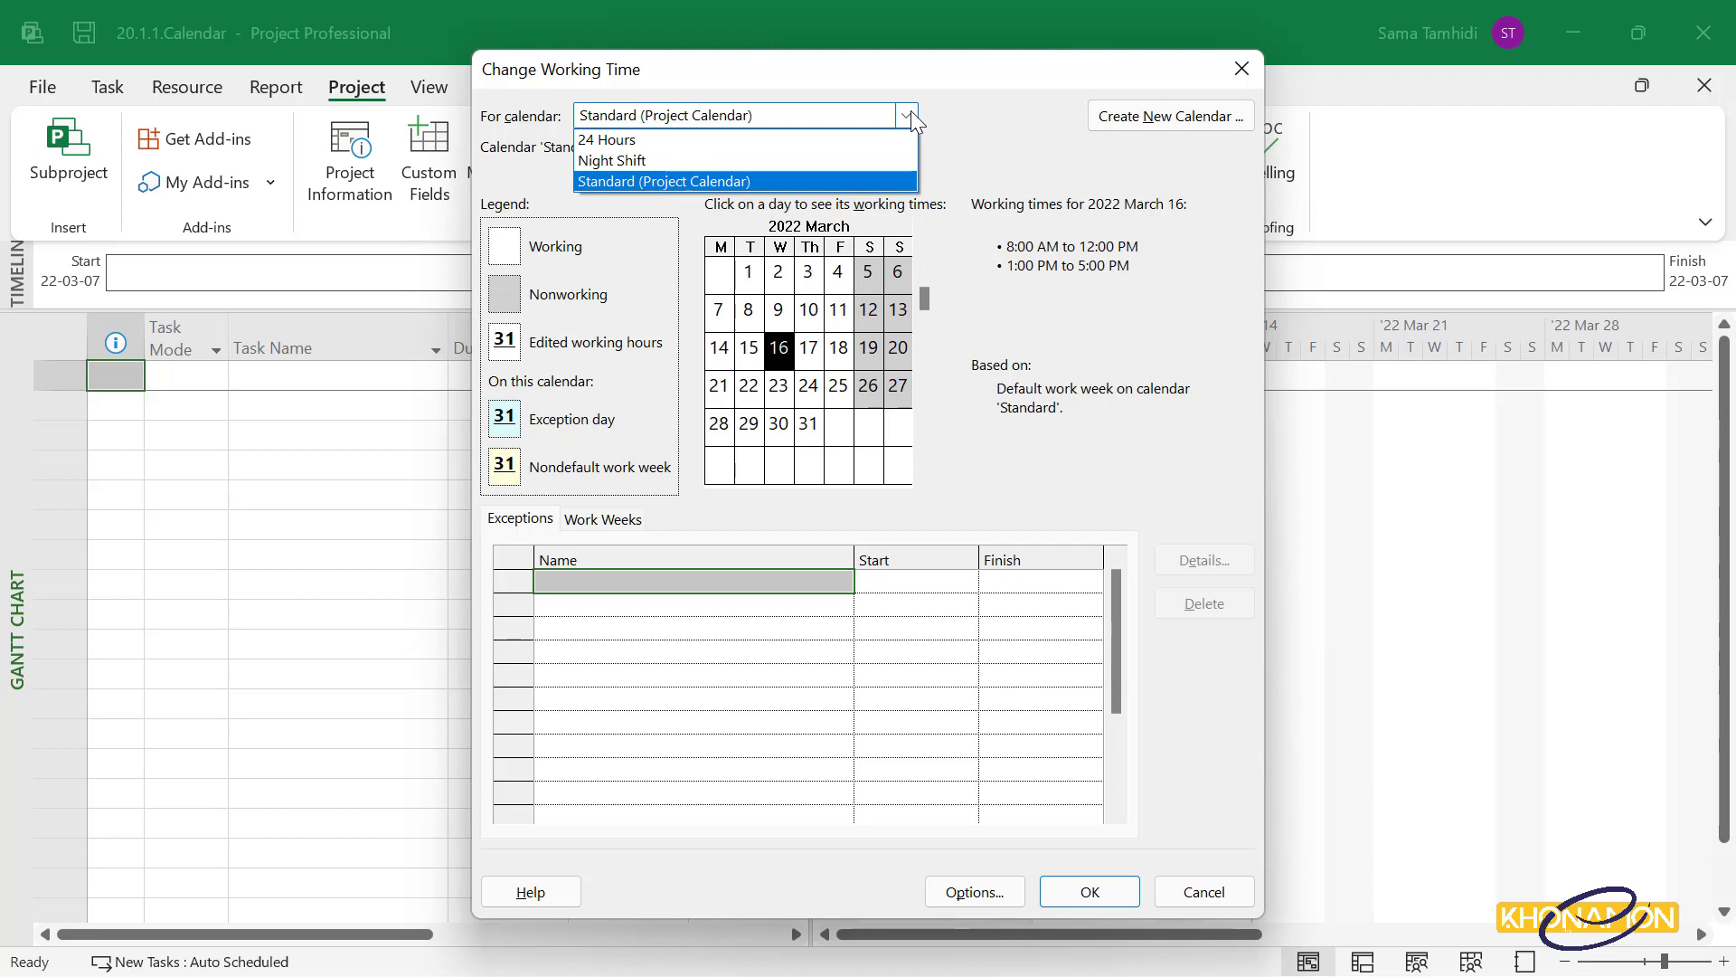
left_click(865, 181)
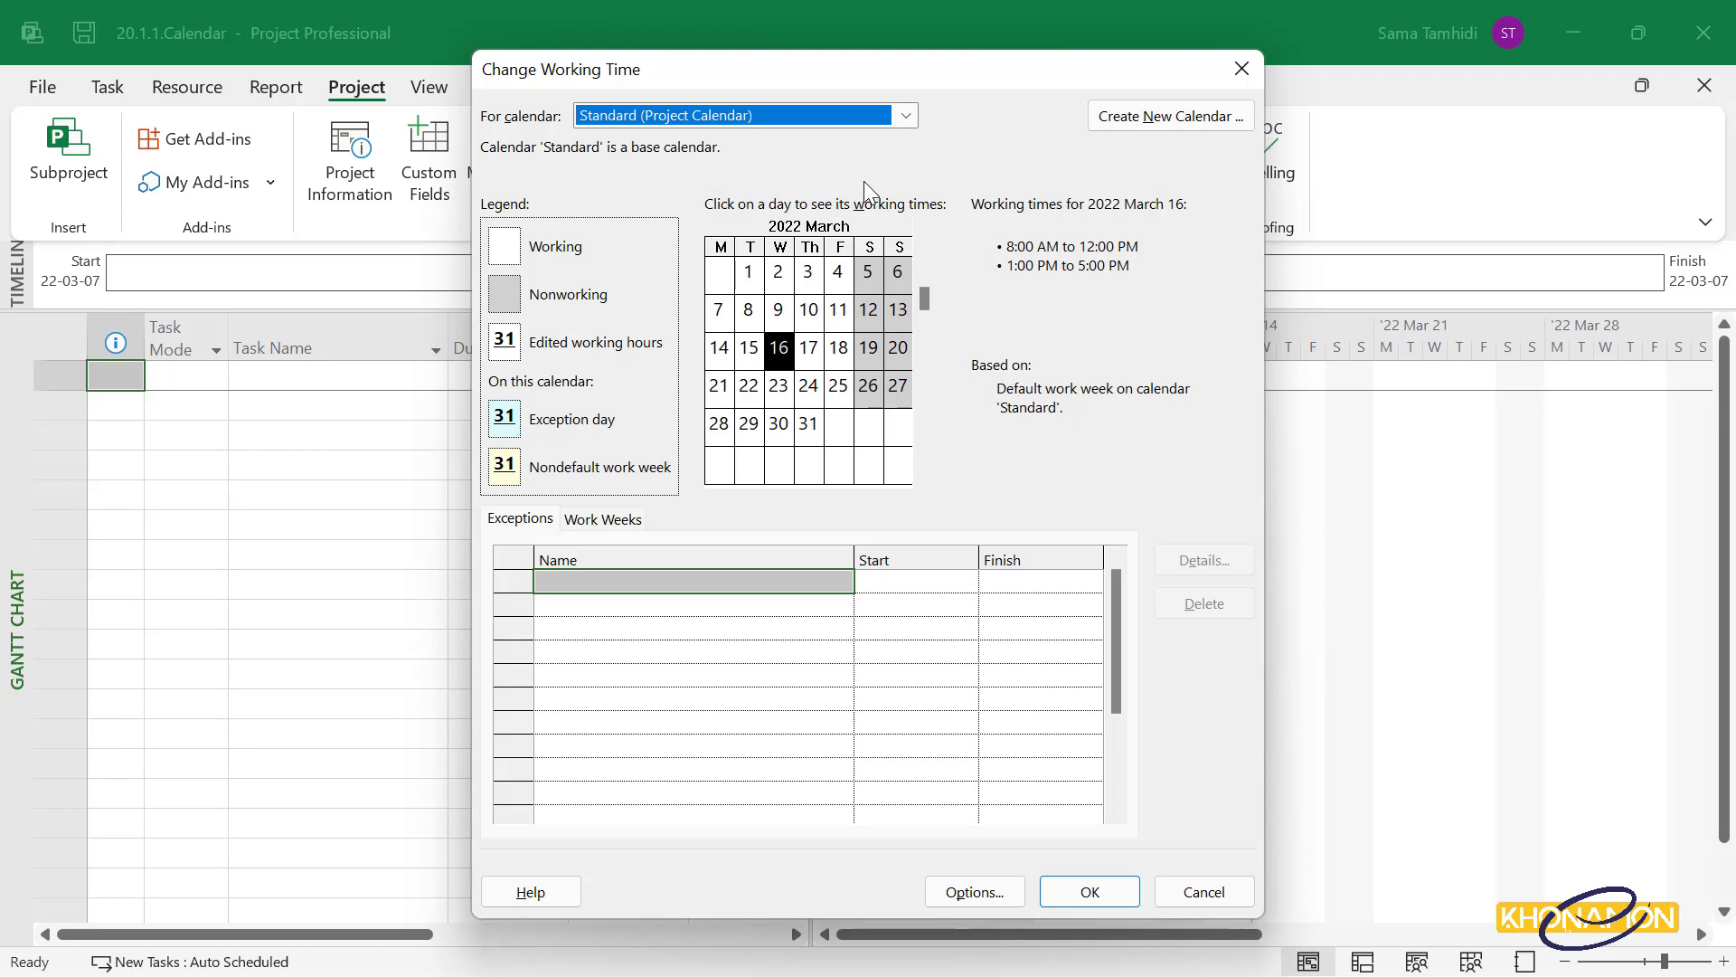
Create a new base calendar named Duplex Building as a copy of the Standard calendar.
left_click(1121, 116)
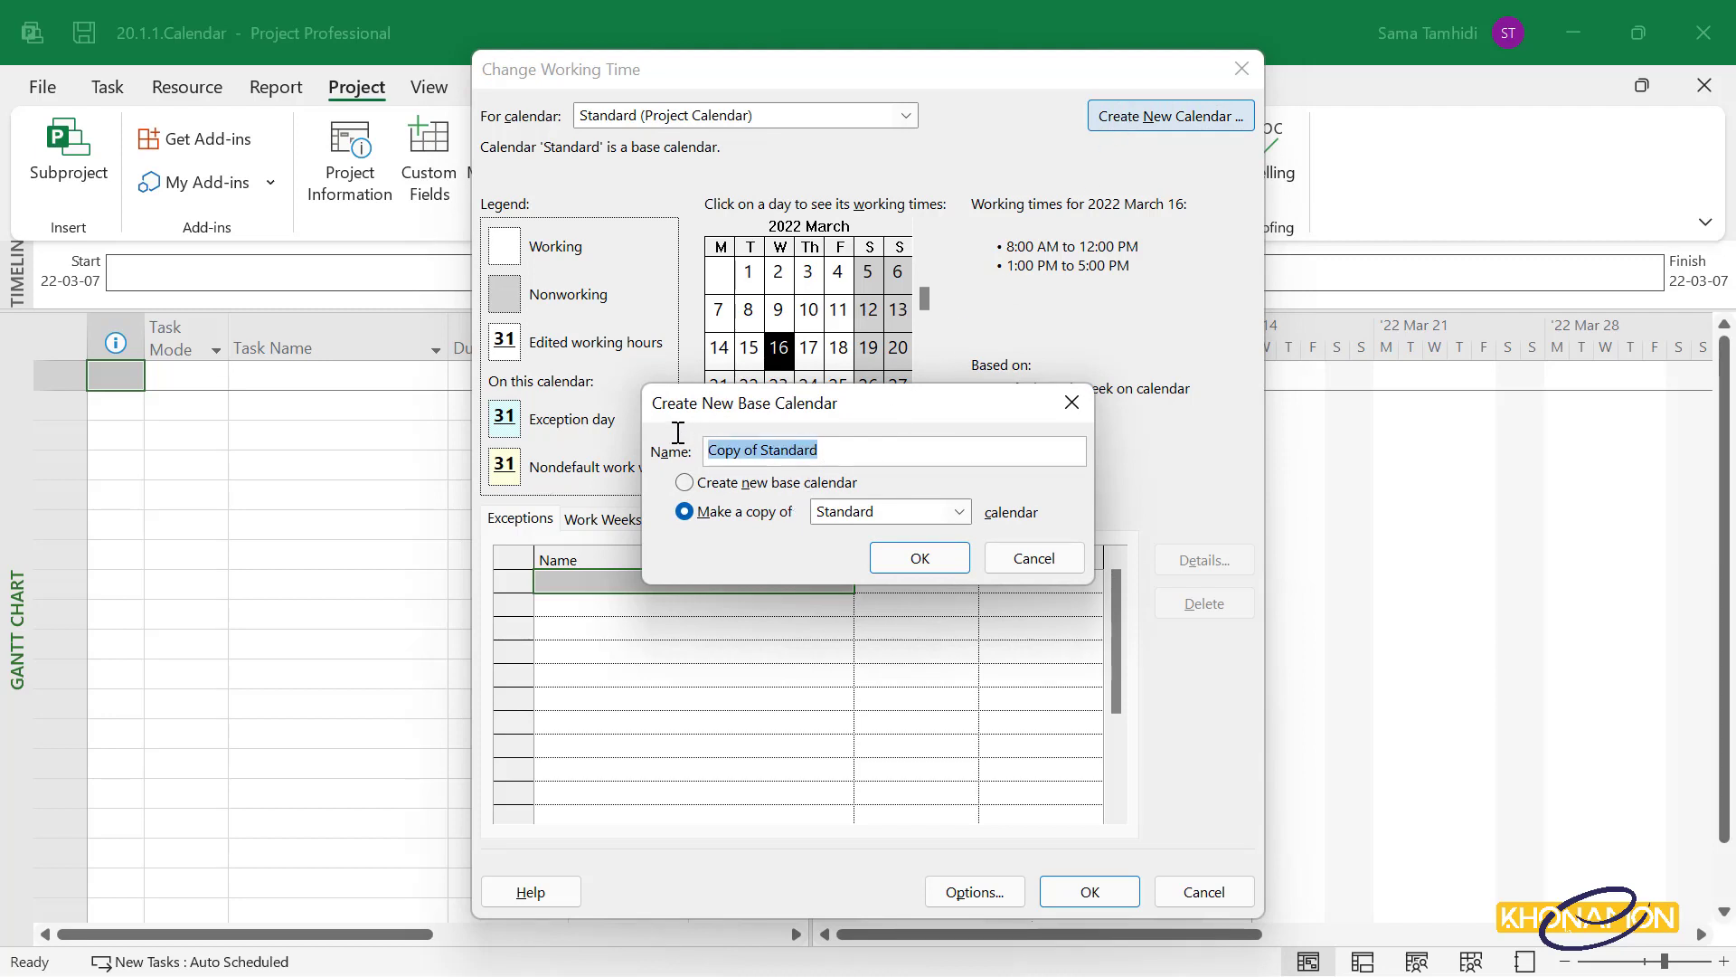
type("Duplex B")
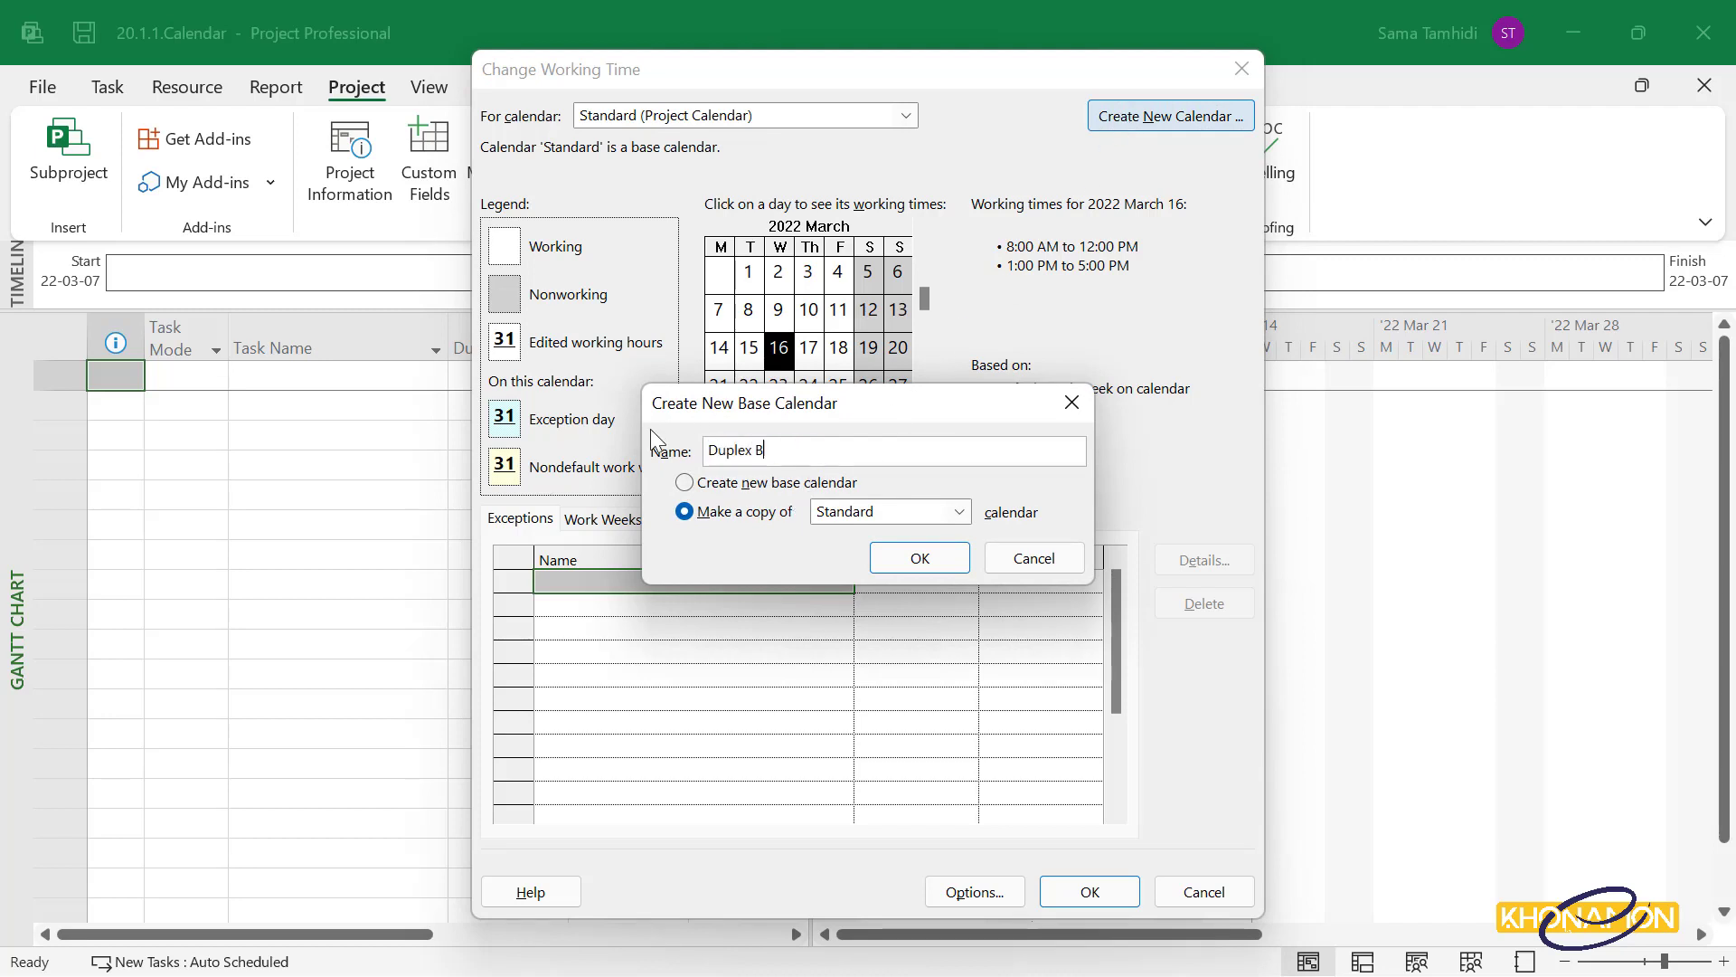
type("uilding")
left_click(958, 512)
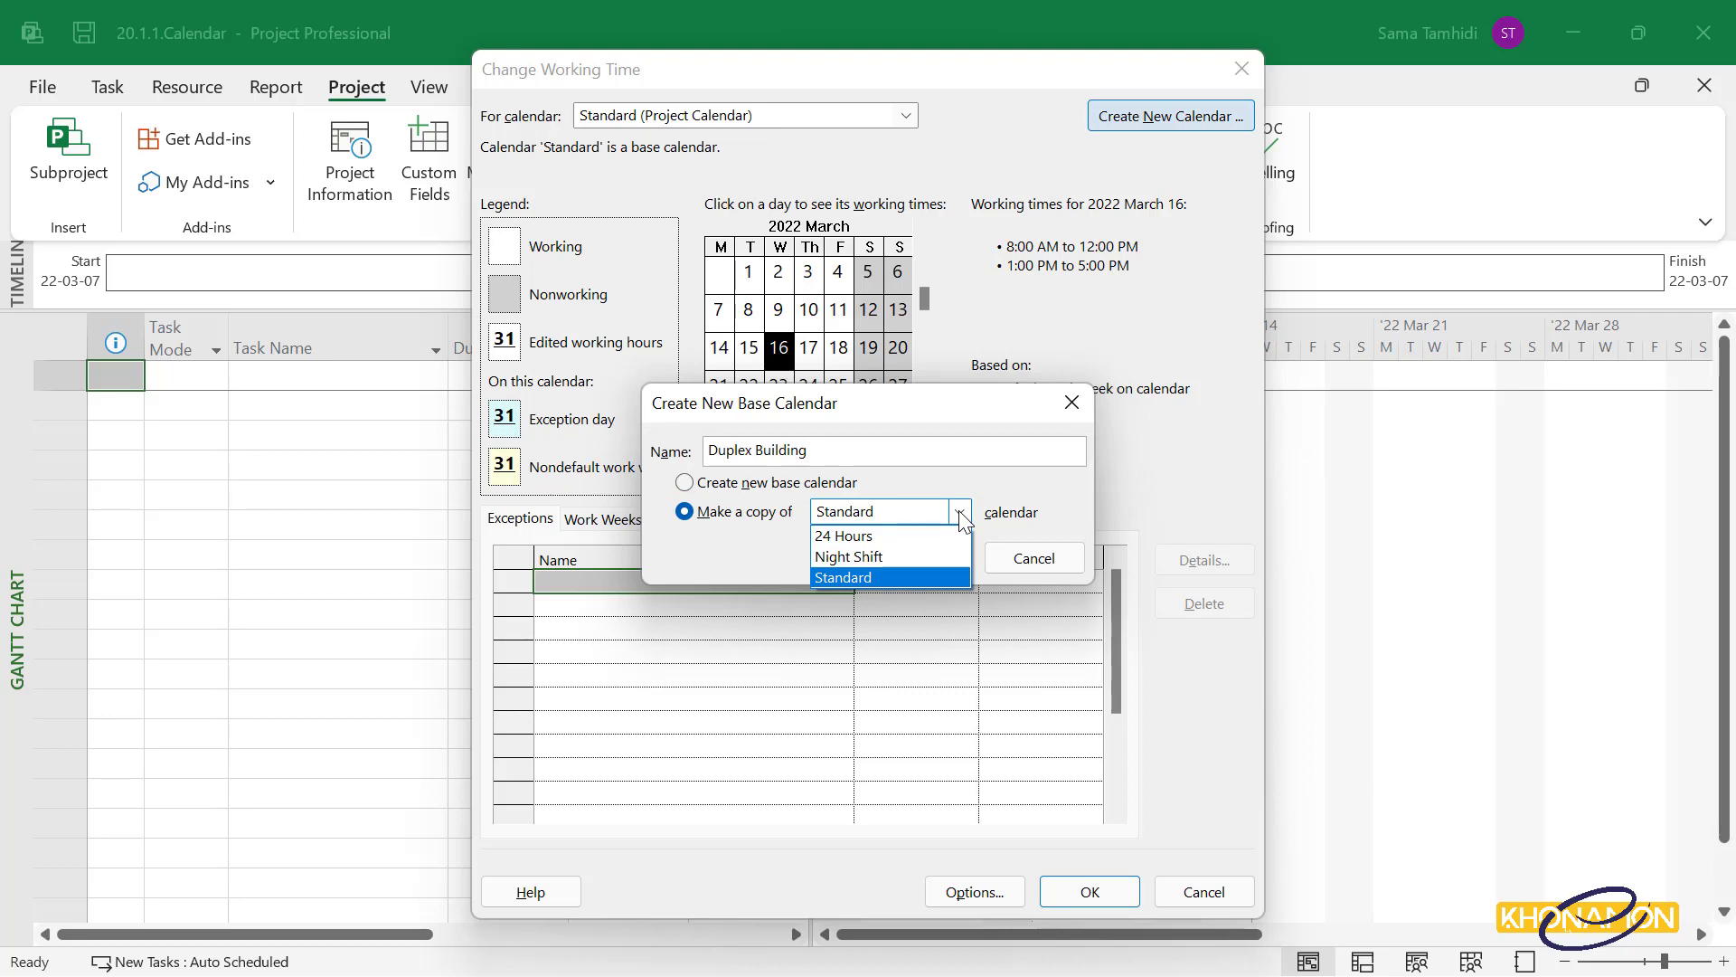
left_click(930, 583)
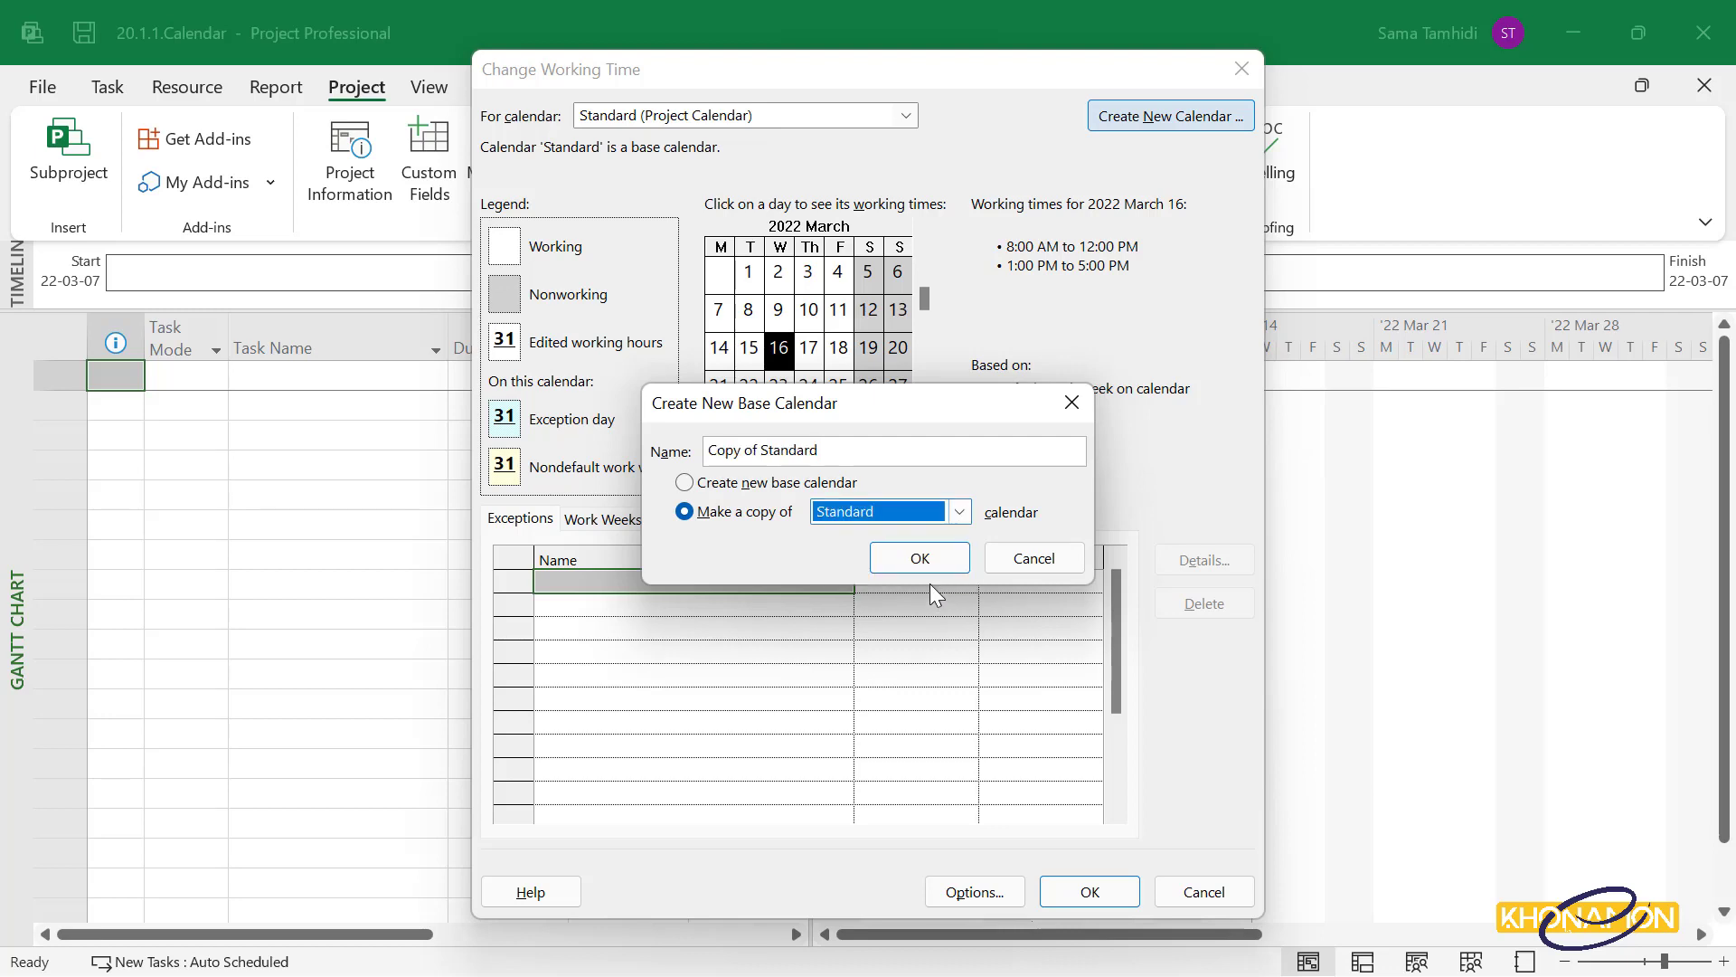
left_click(713, 482)
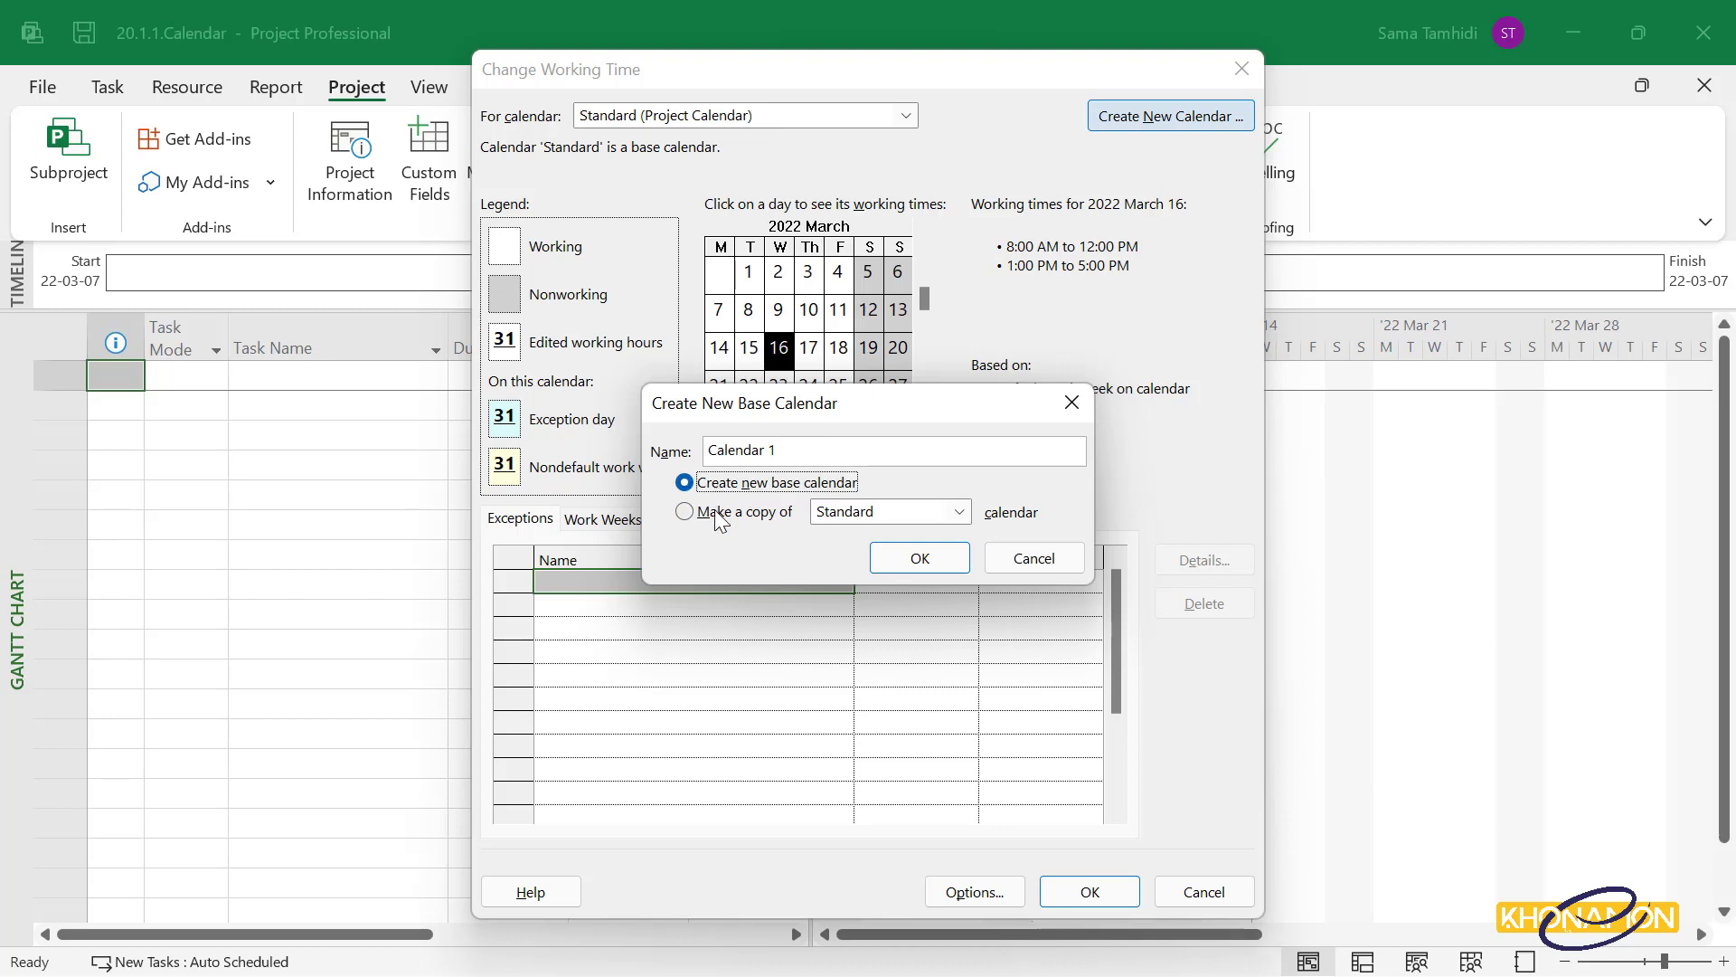
left_click(720, 512)
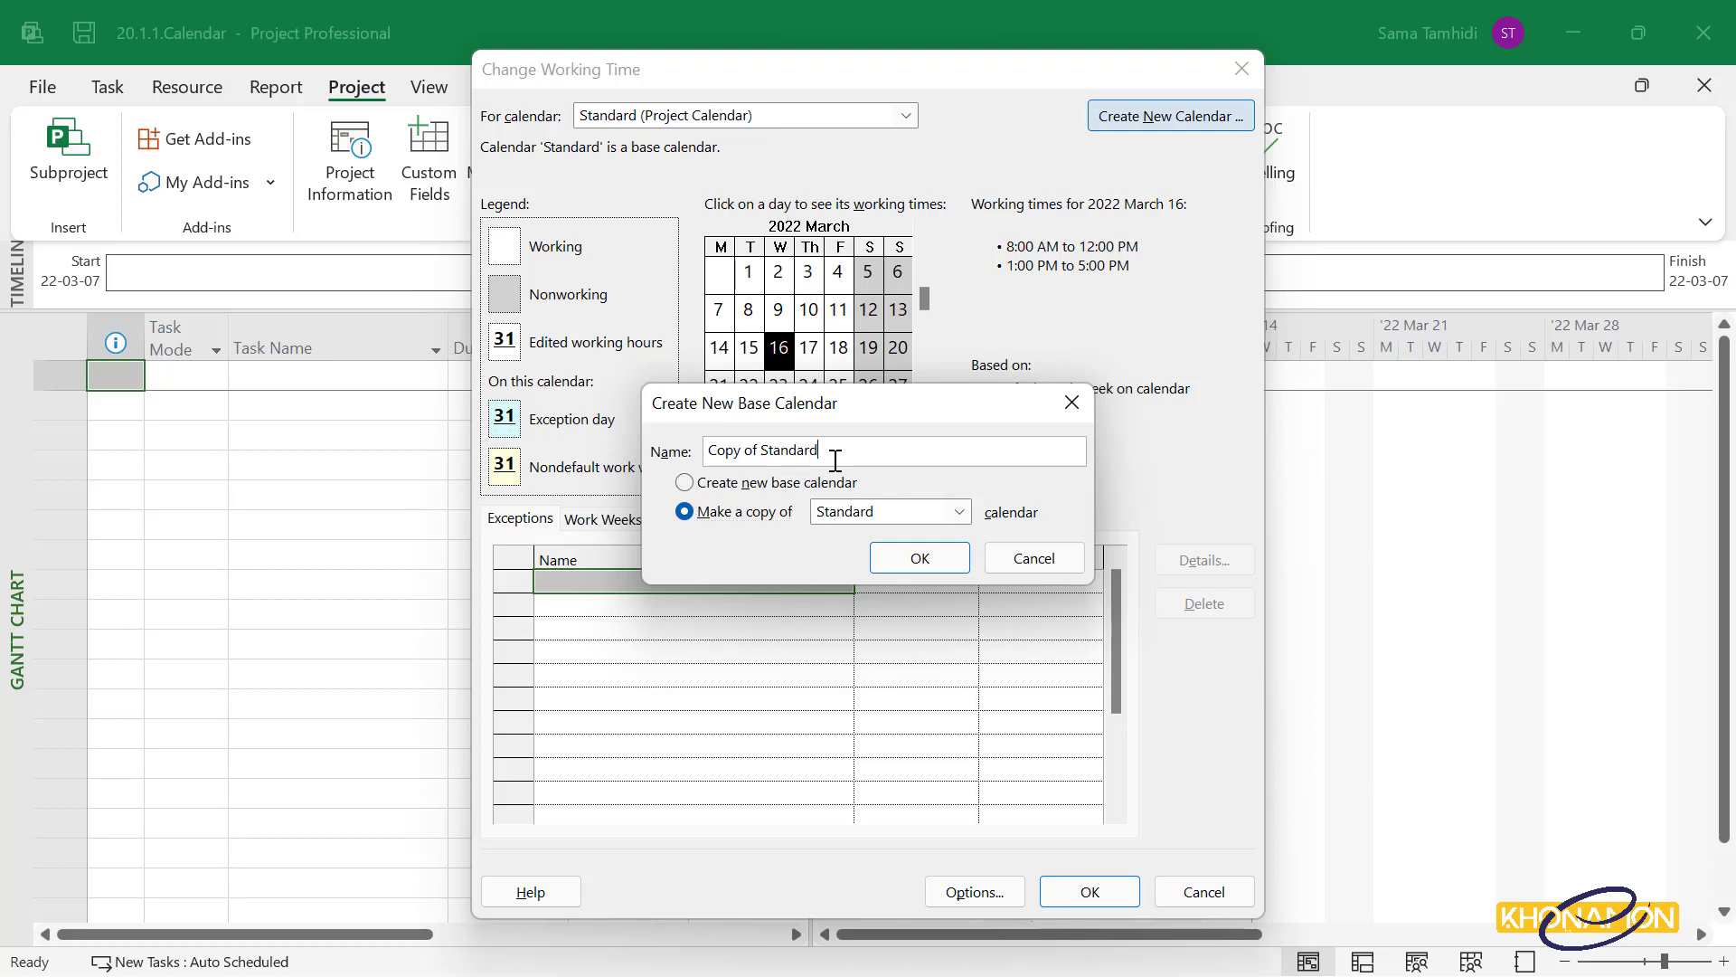
left_click_drag(833, 457, 674, 438)
type("Duplex Building")
left_click(915, 557)
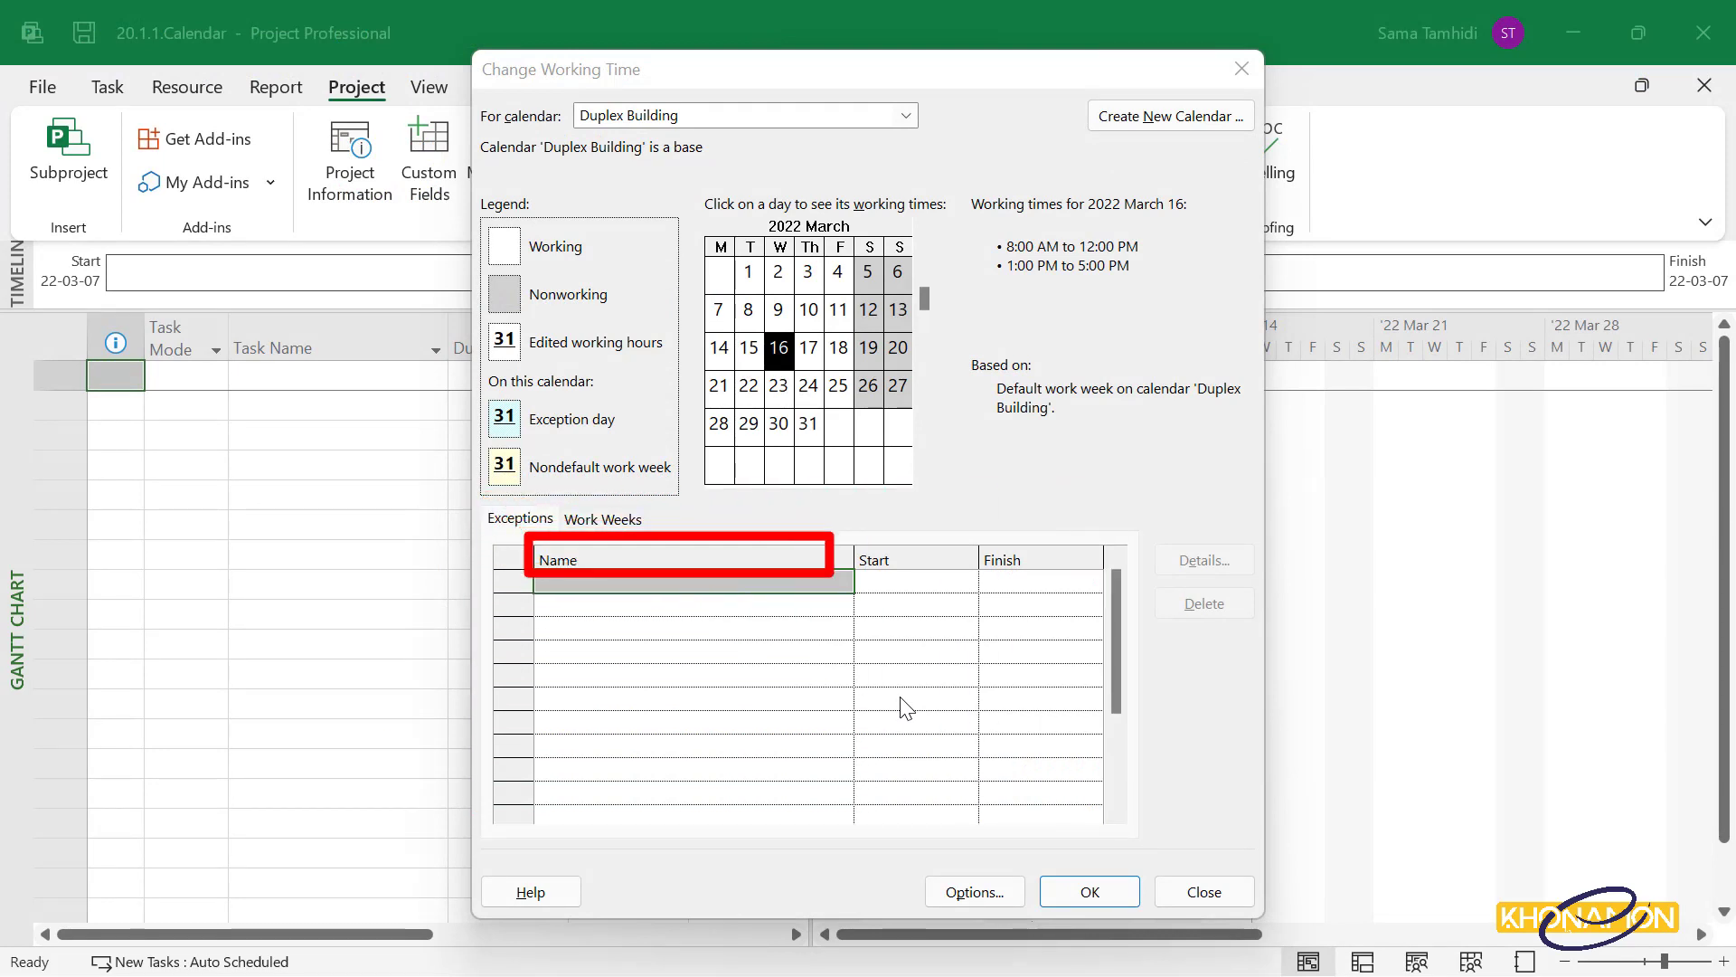
Add an exception named New Year's Day to the Duplex Building calendar with the start date 2022-01-01.
left_click(664, 584)
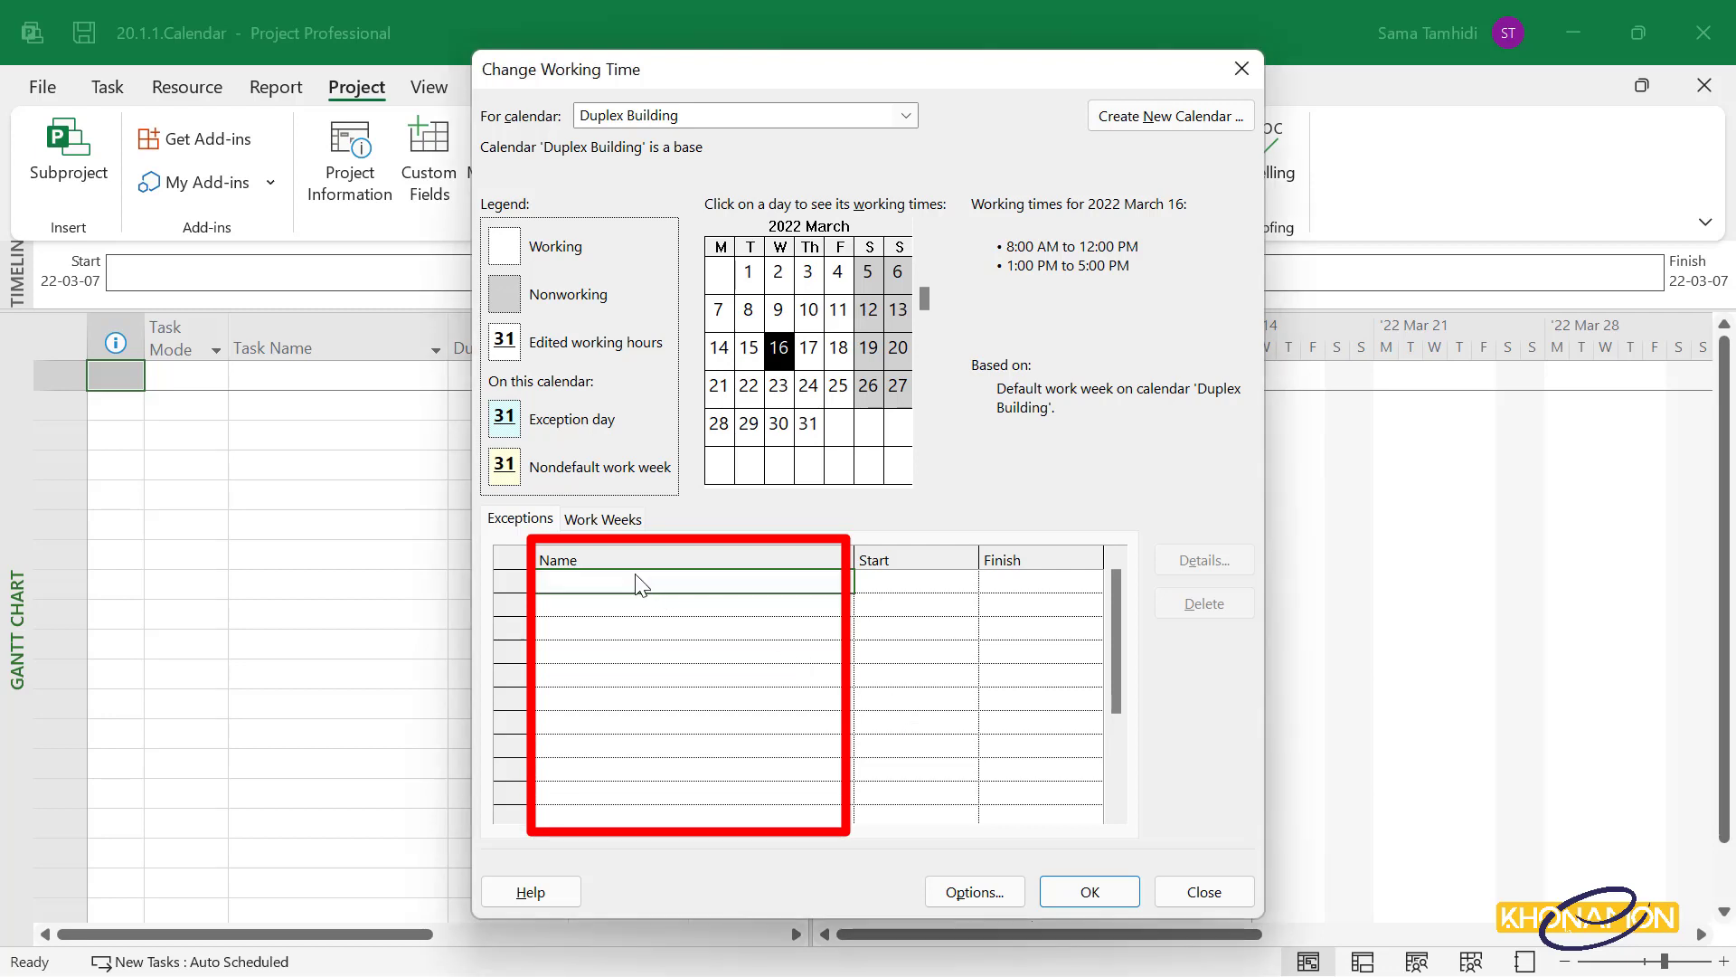
type("New Year's Day")
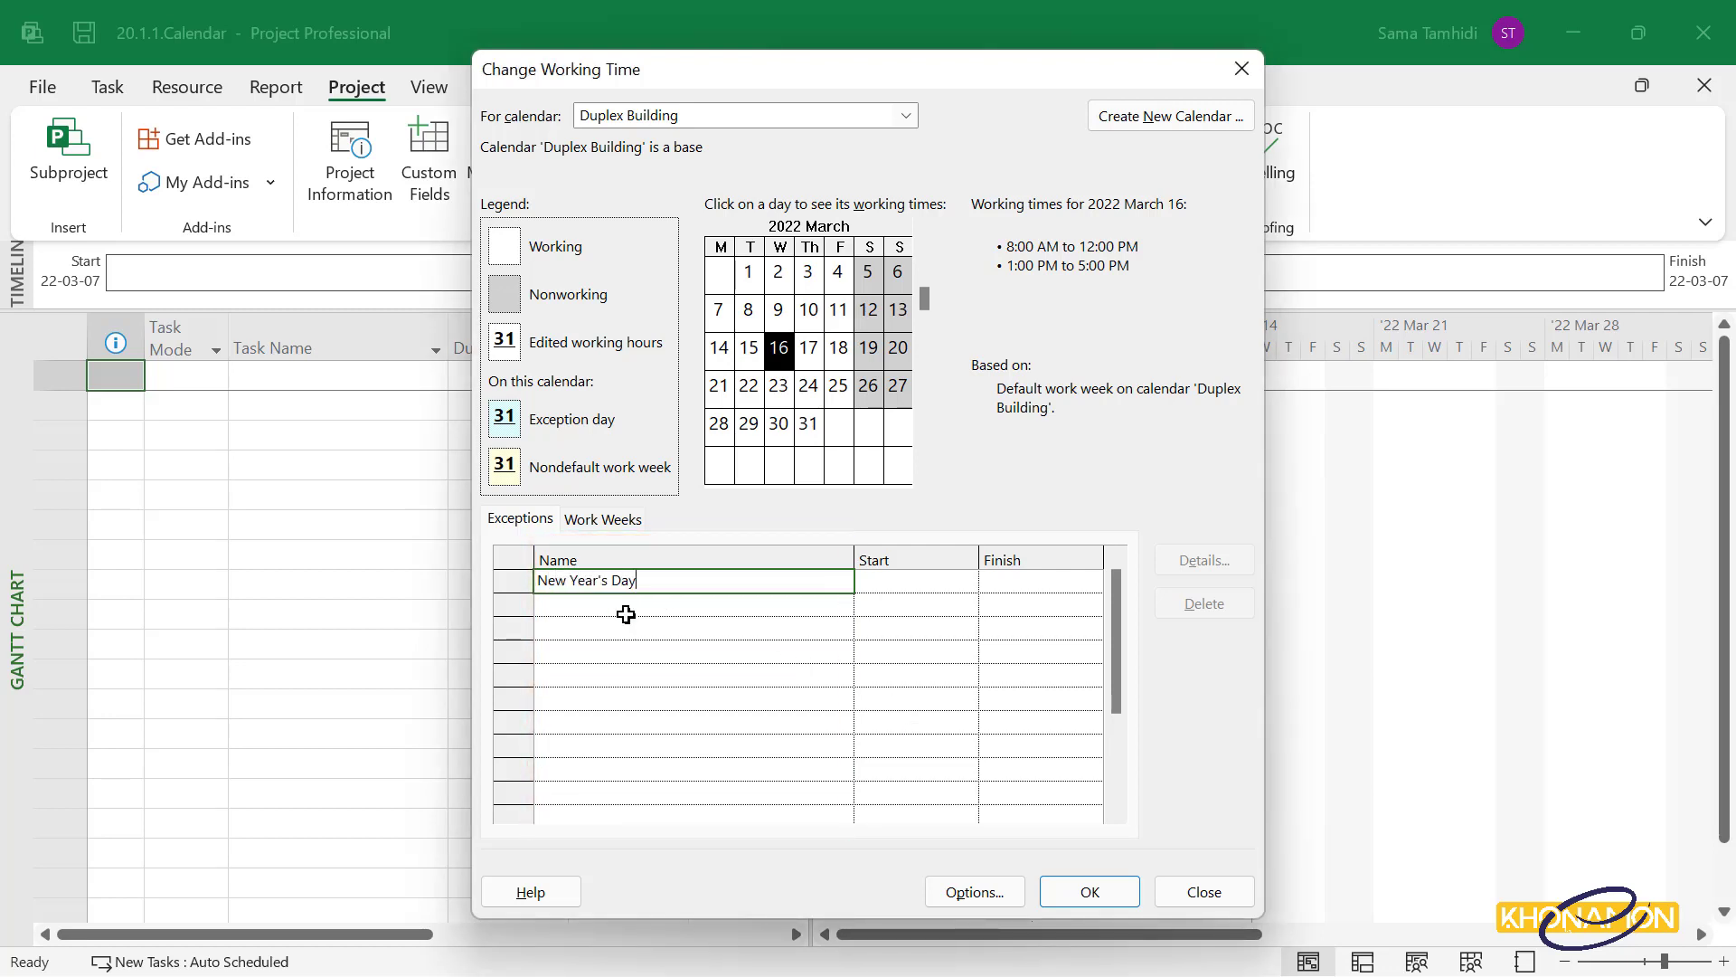
left_click(918, 586)
left_click(966, 582)
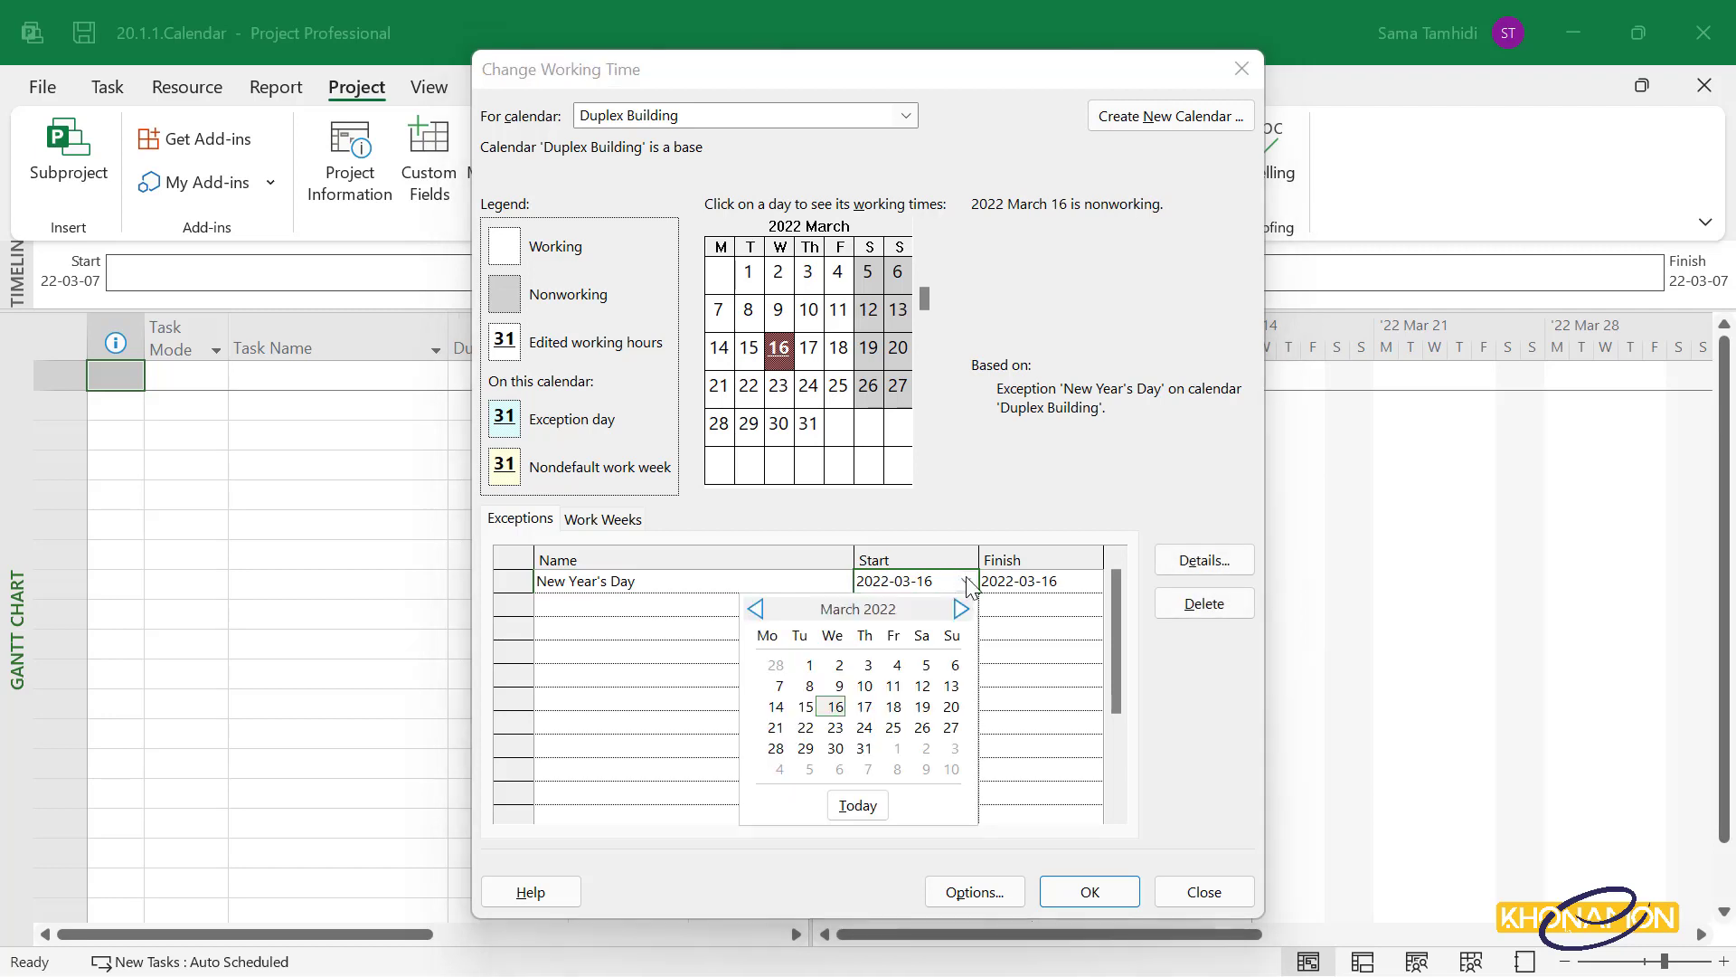
left_click(755, 609)
left_click(755, 608)
left_click(755, 609)
left_click(962, 613)
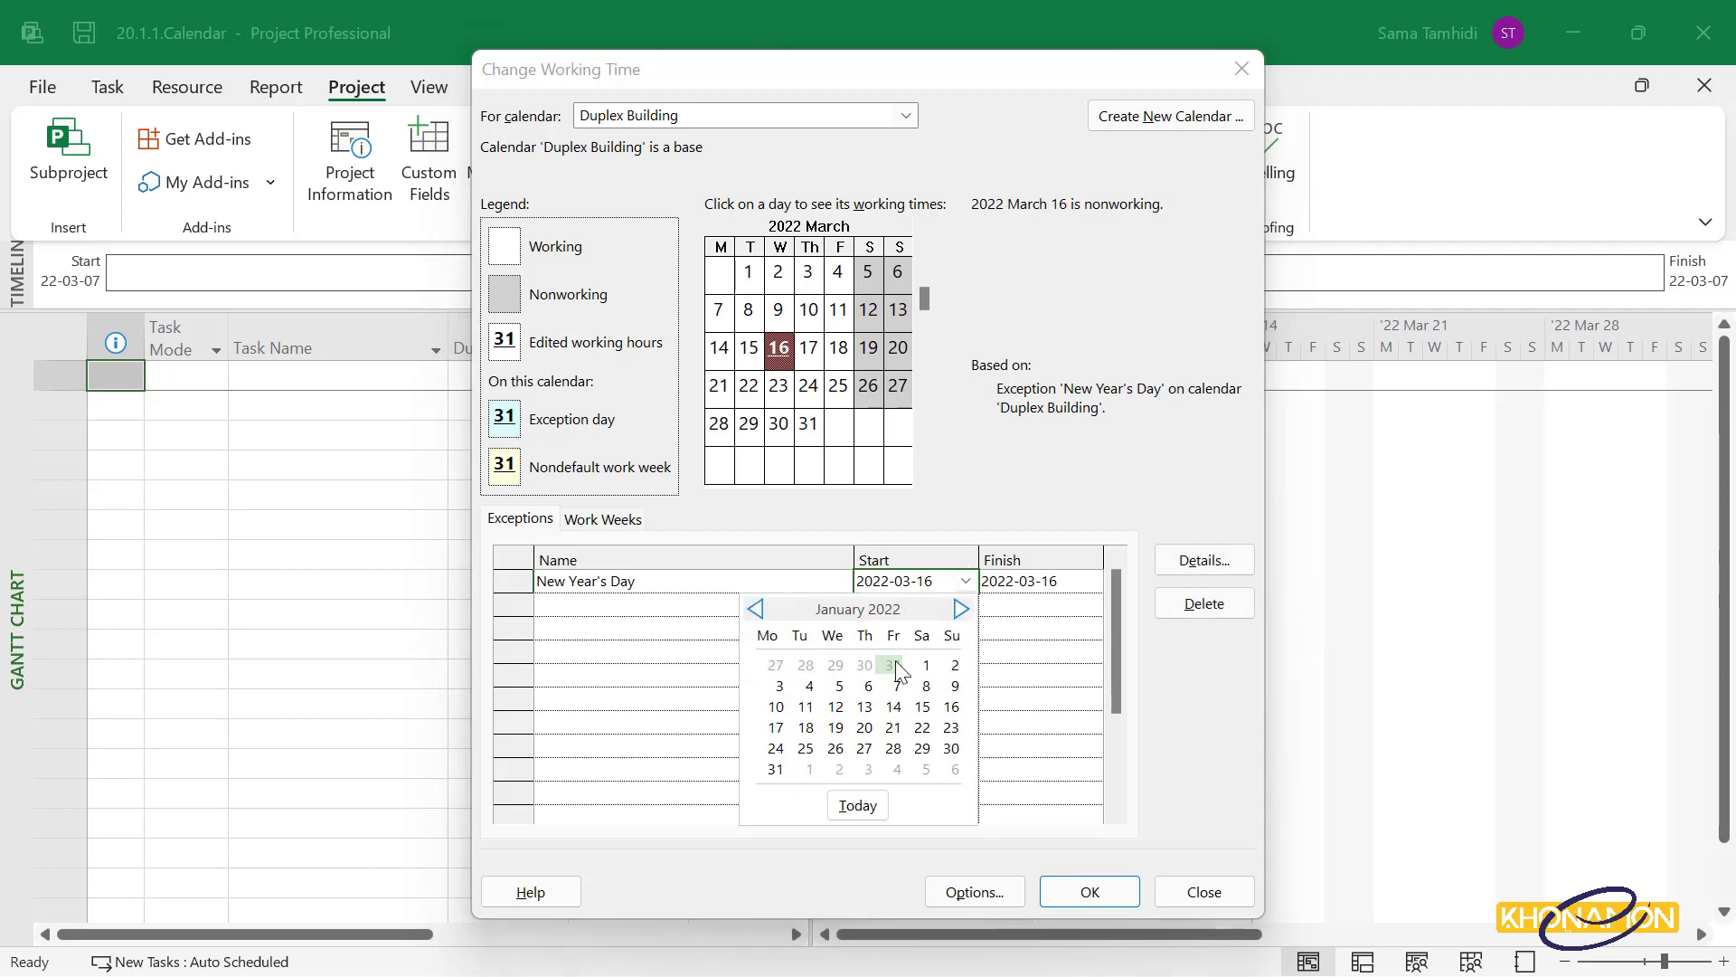
left_click(919, 665)
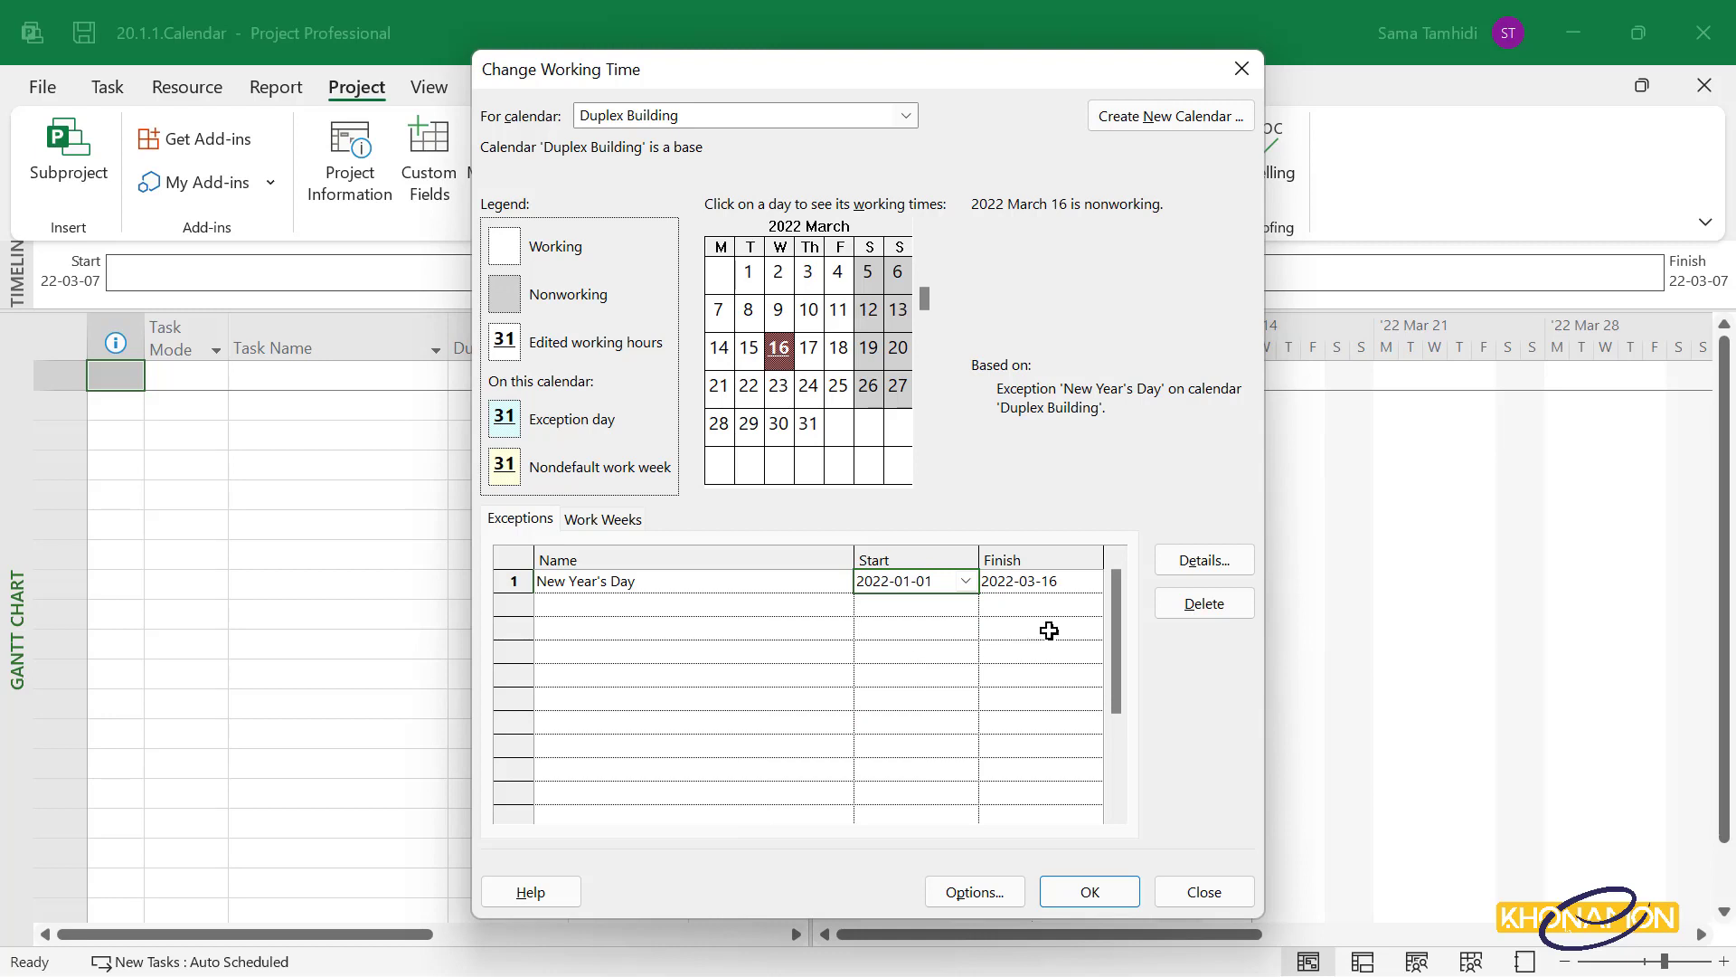
Set the finish date of the New Year's Day exception to 2022-01-01.
left_click(1082, 588)
left_click(1089, 582)
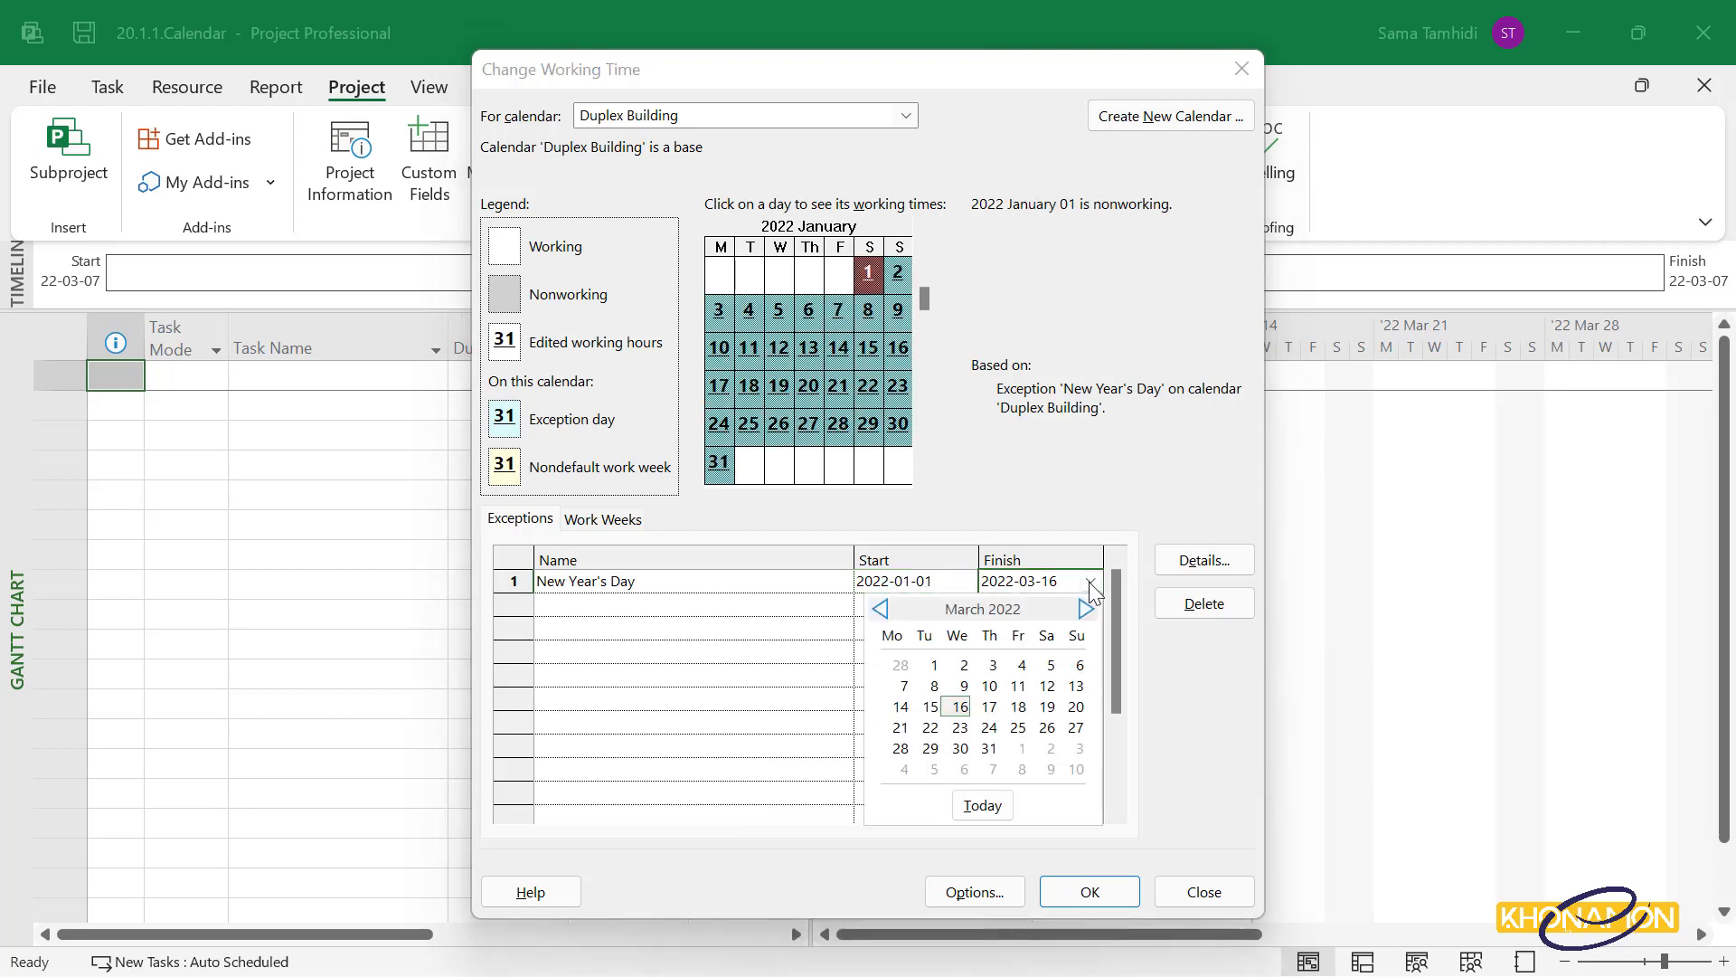
left_click(880, 608)
left_click(880, 609)
left_click(1051, 666)
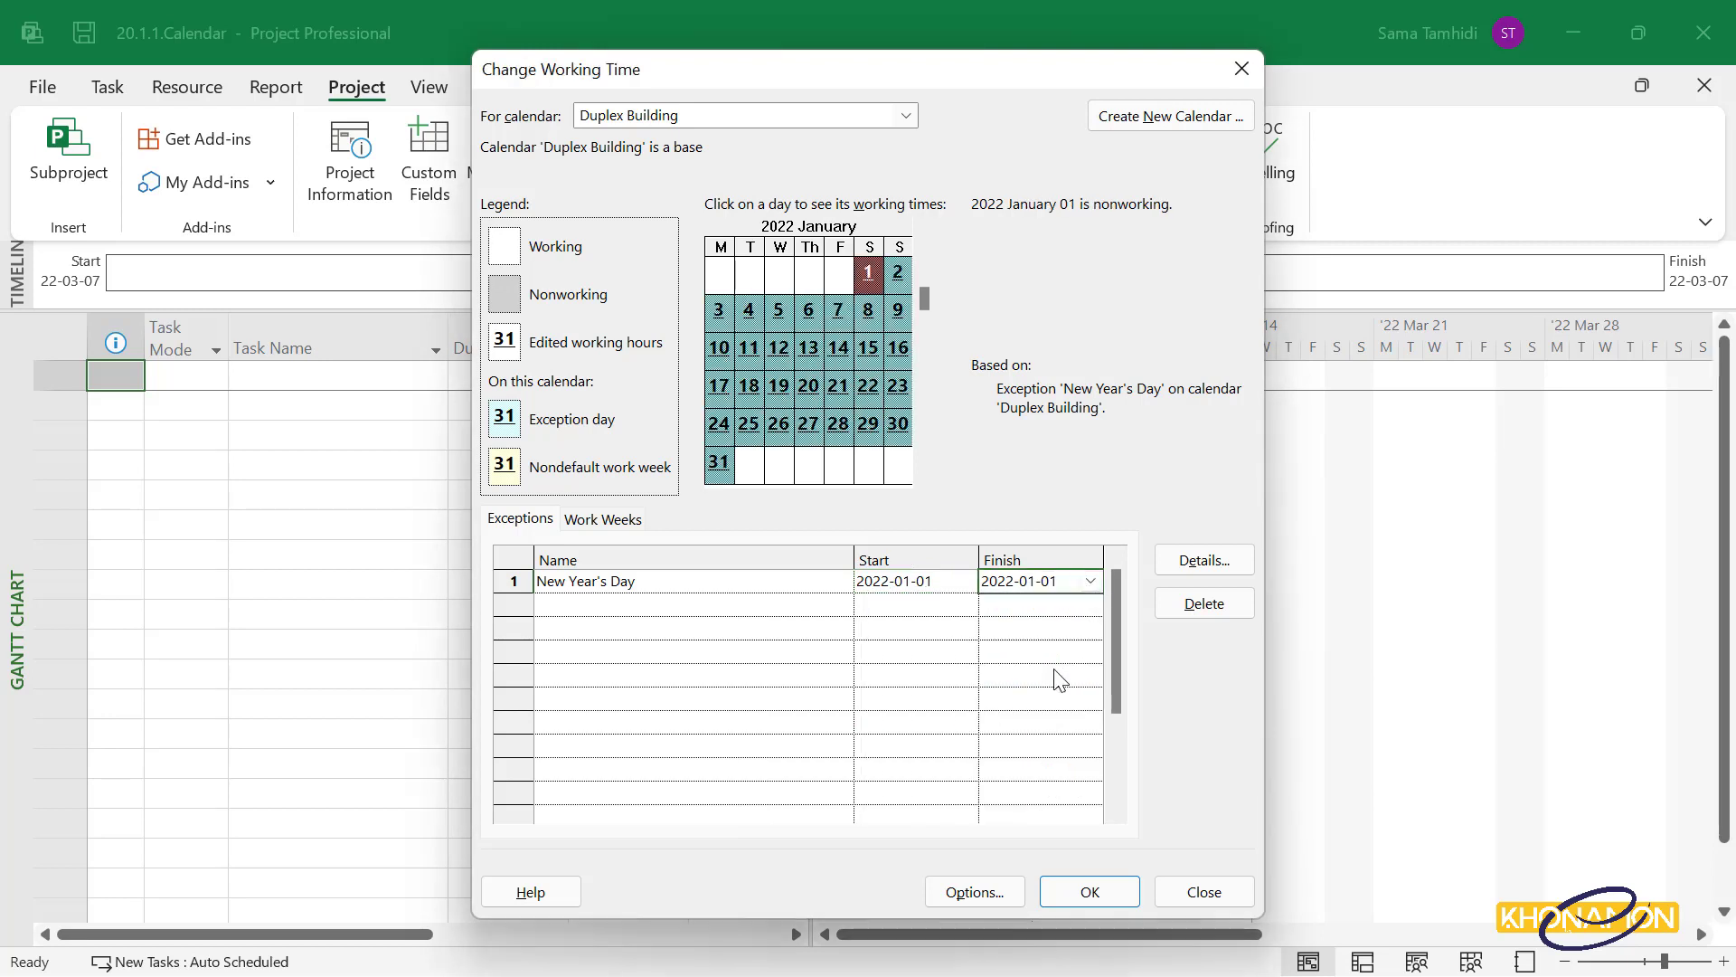
left_click(1044, 630)
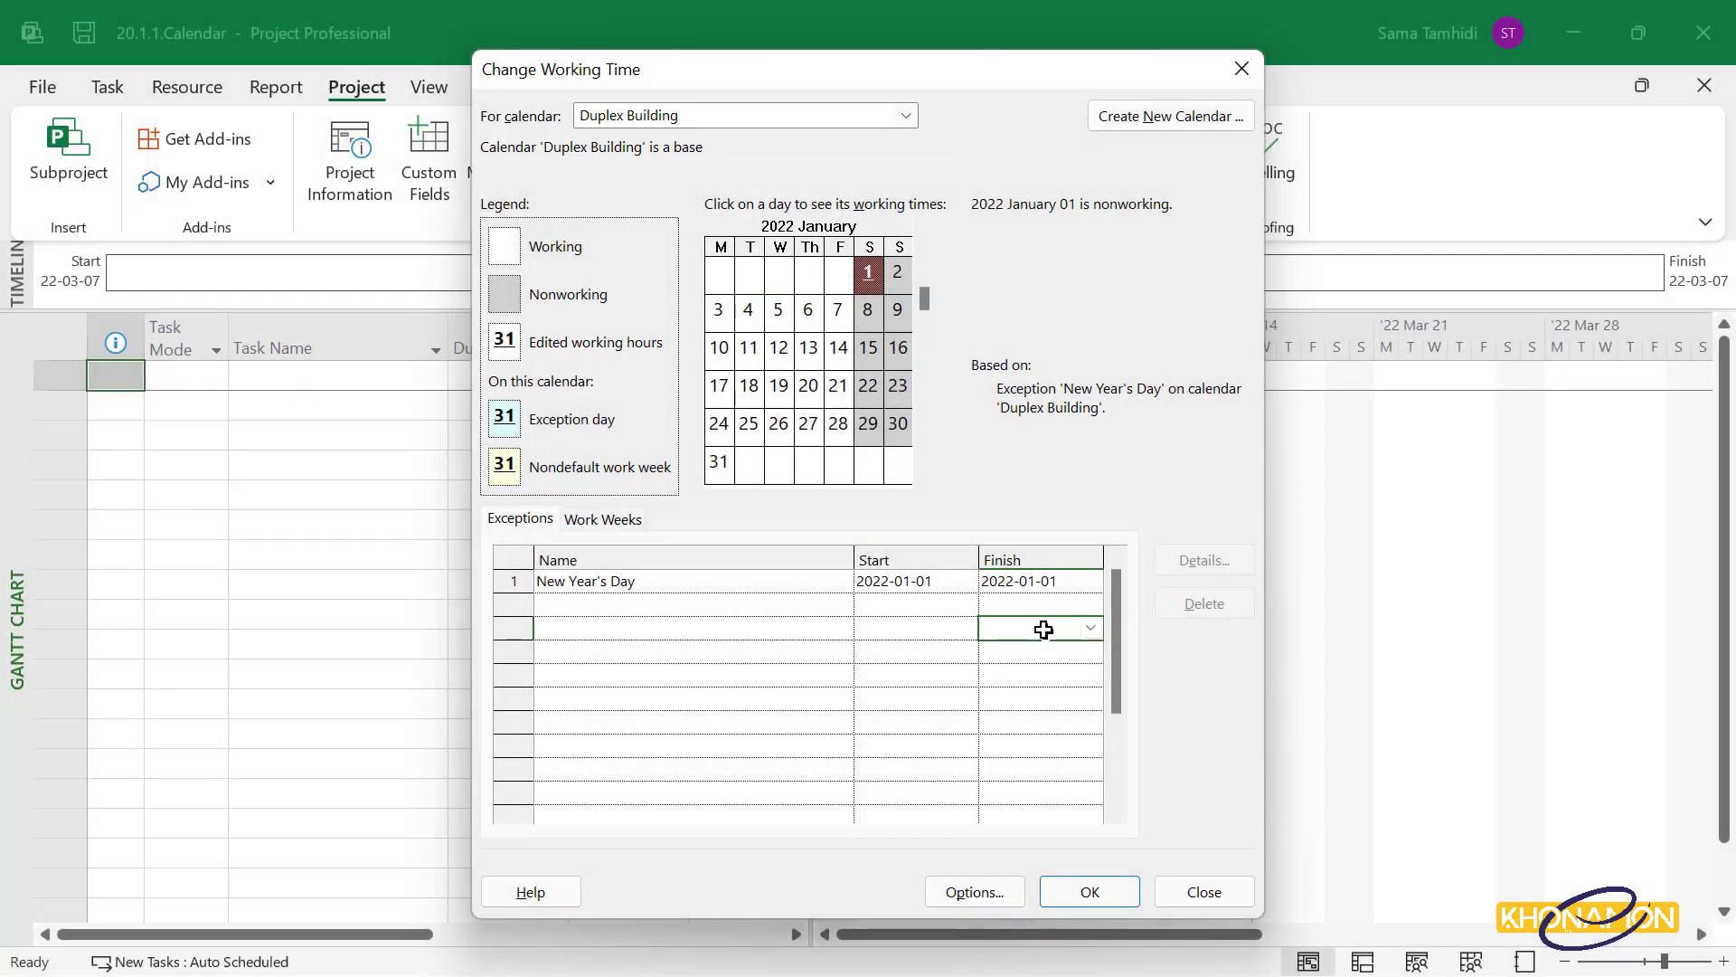
Add an exception named Good Friday with both start and finish dates set to 2022-04-15.
left_click(618, 602)
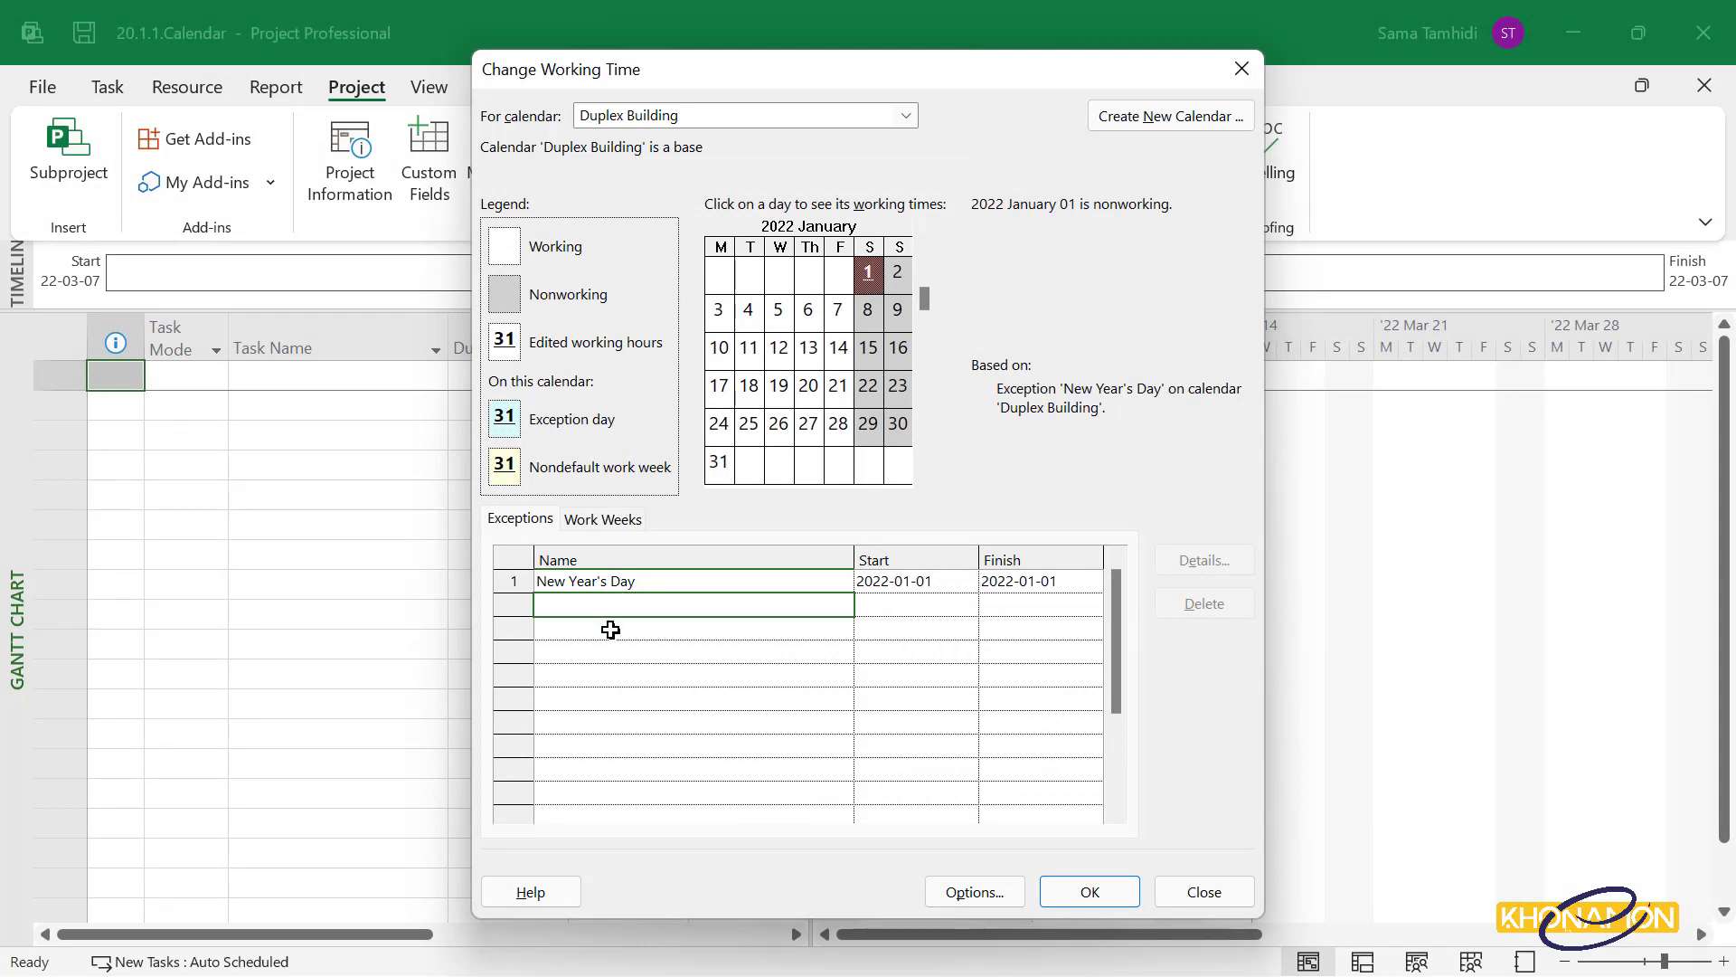
type("Good F")
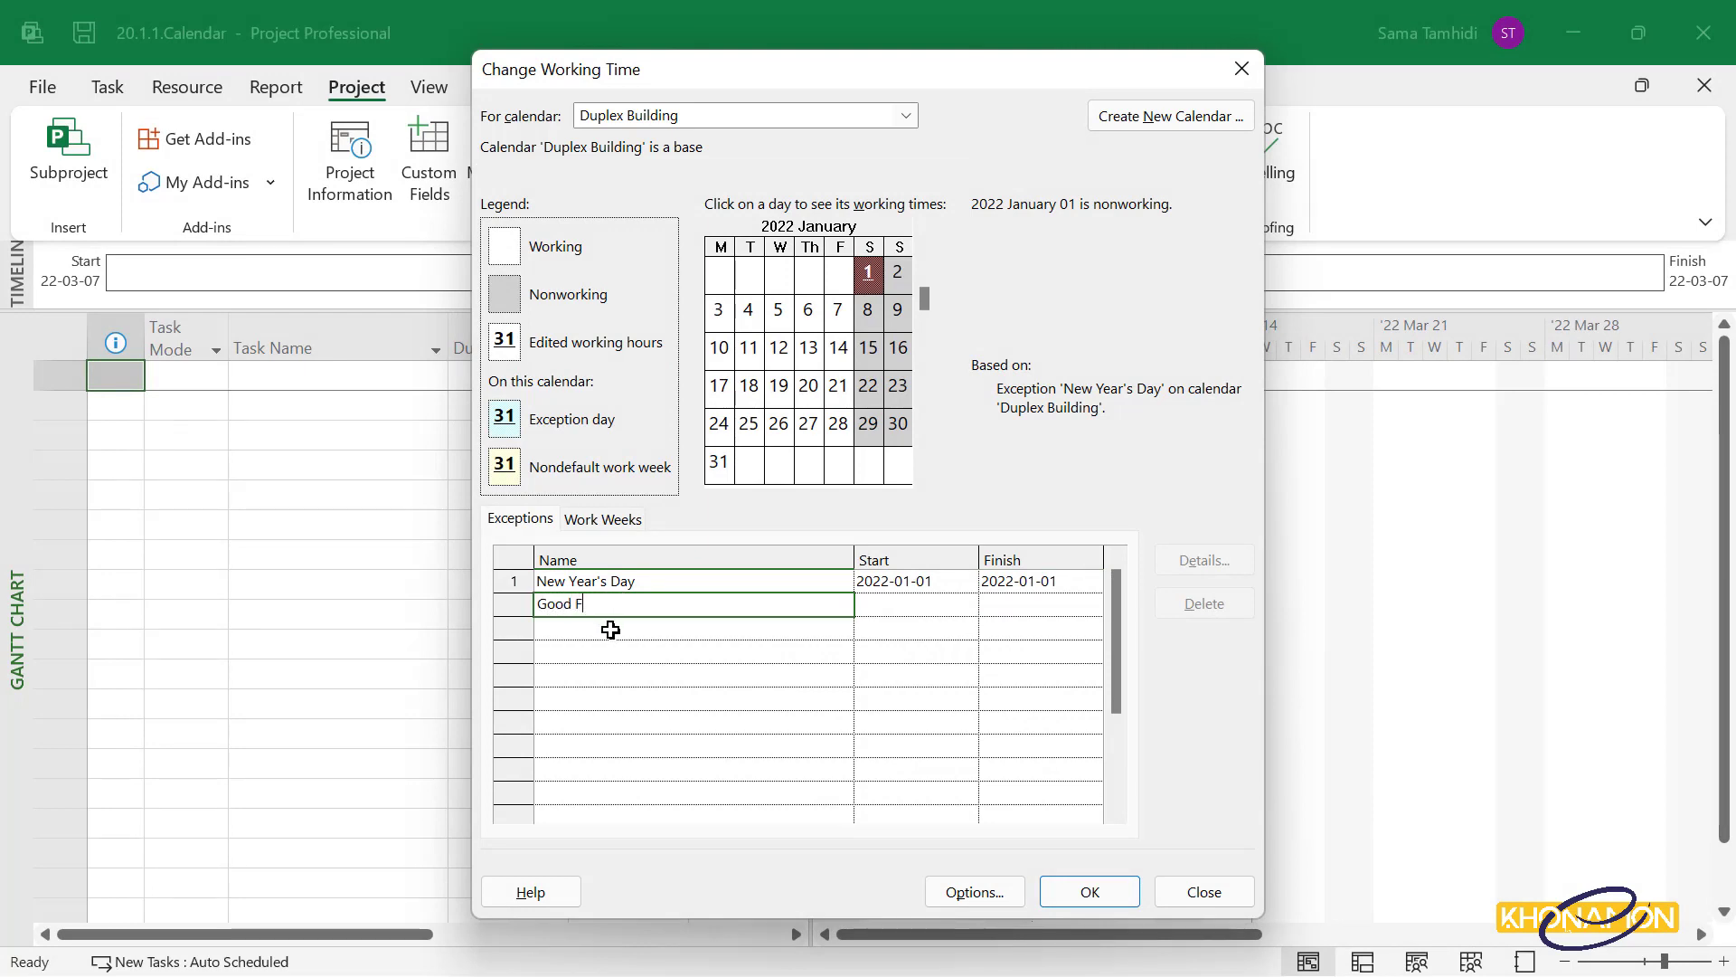
type("riday")
left_click(933, 603)
left_click(966, 605)
left_click(961, 632)
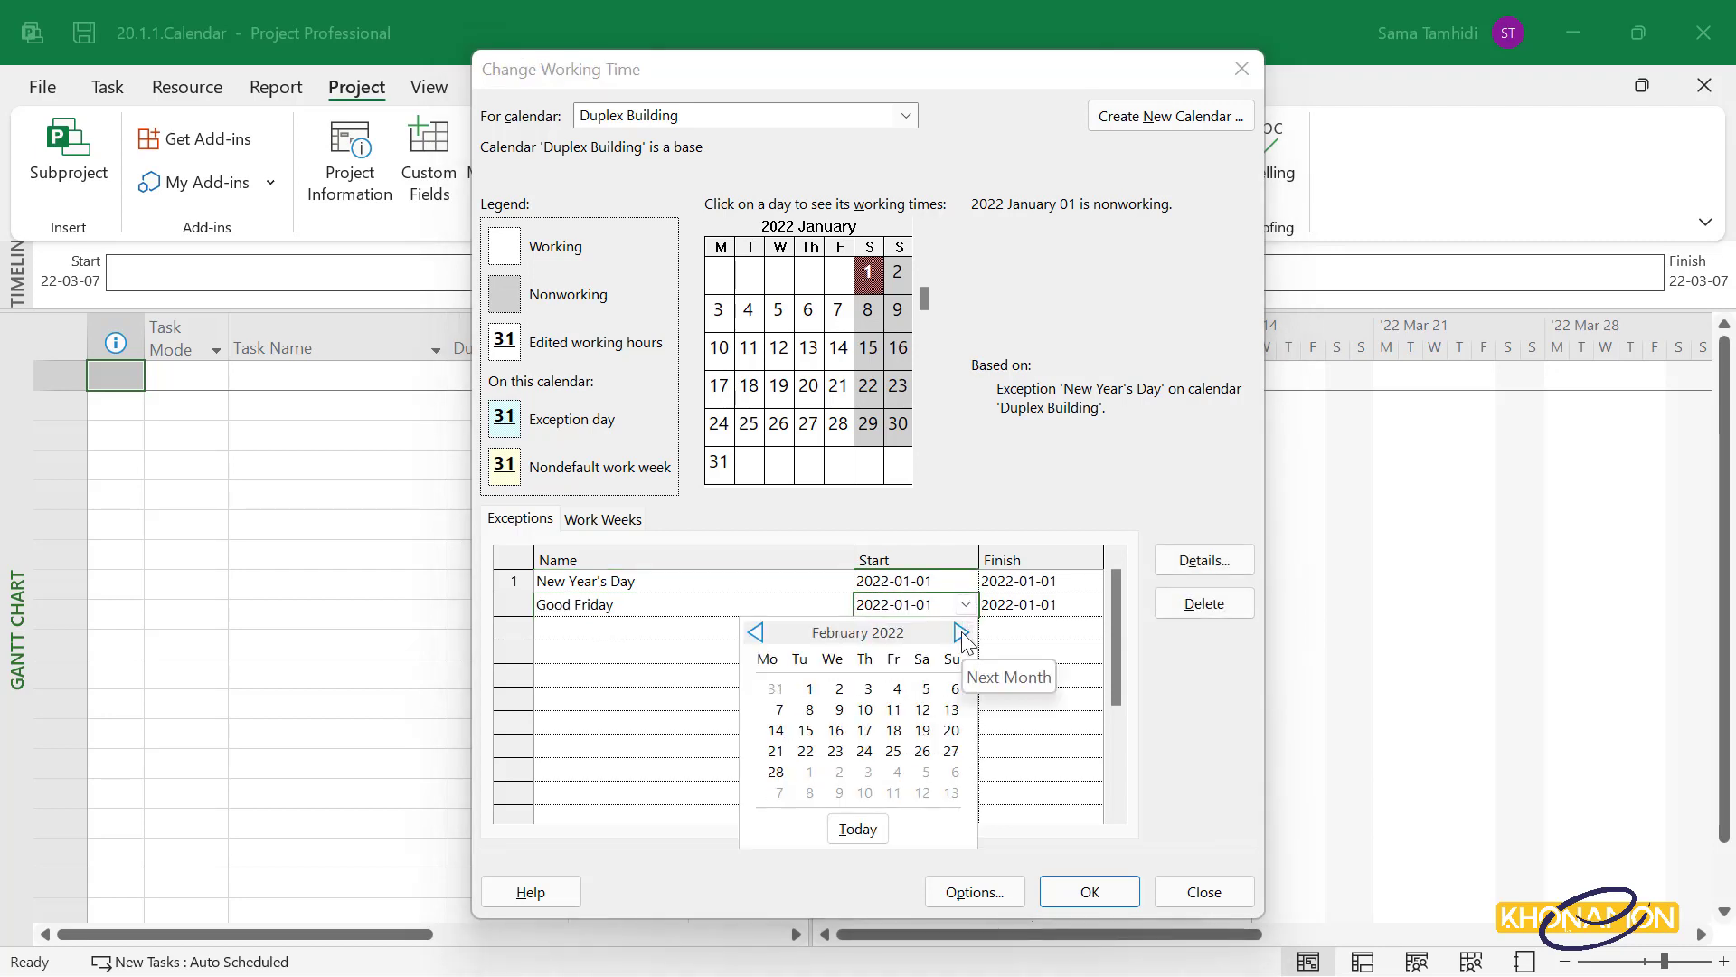
left_click(961, 632)
left_click(962, 632)
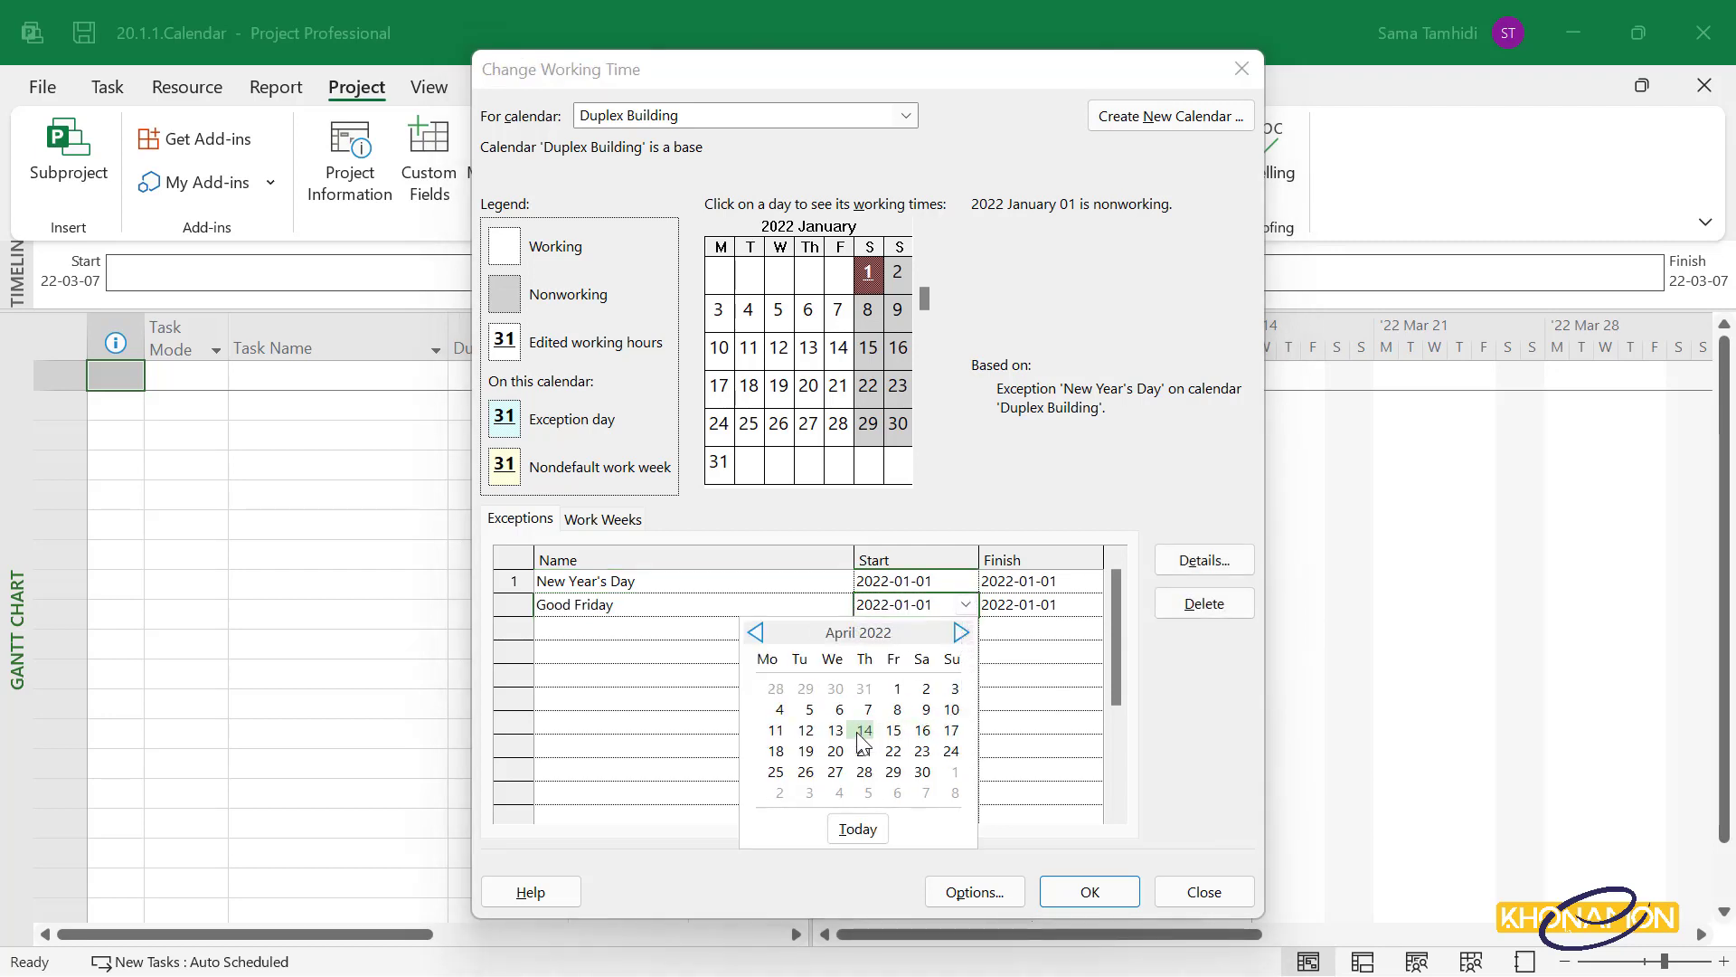
left_click(892, 729)
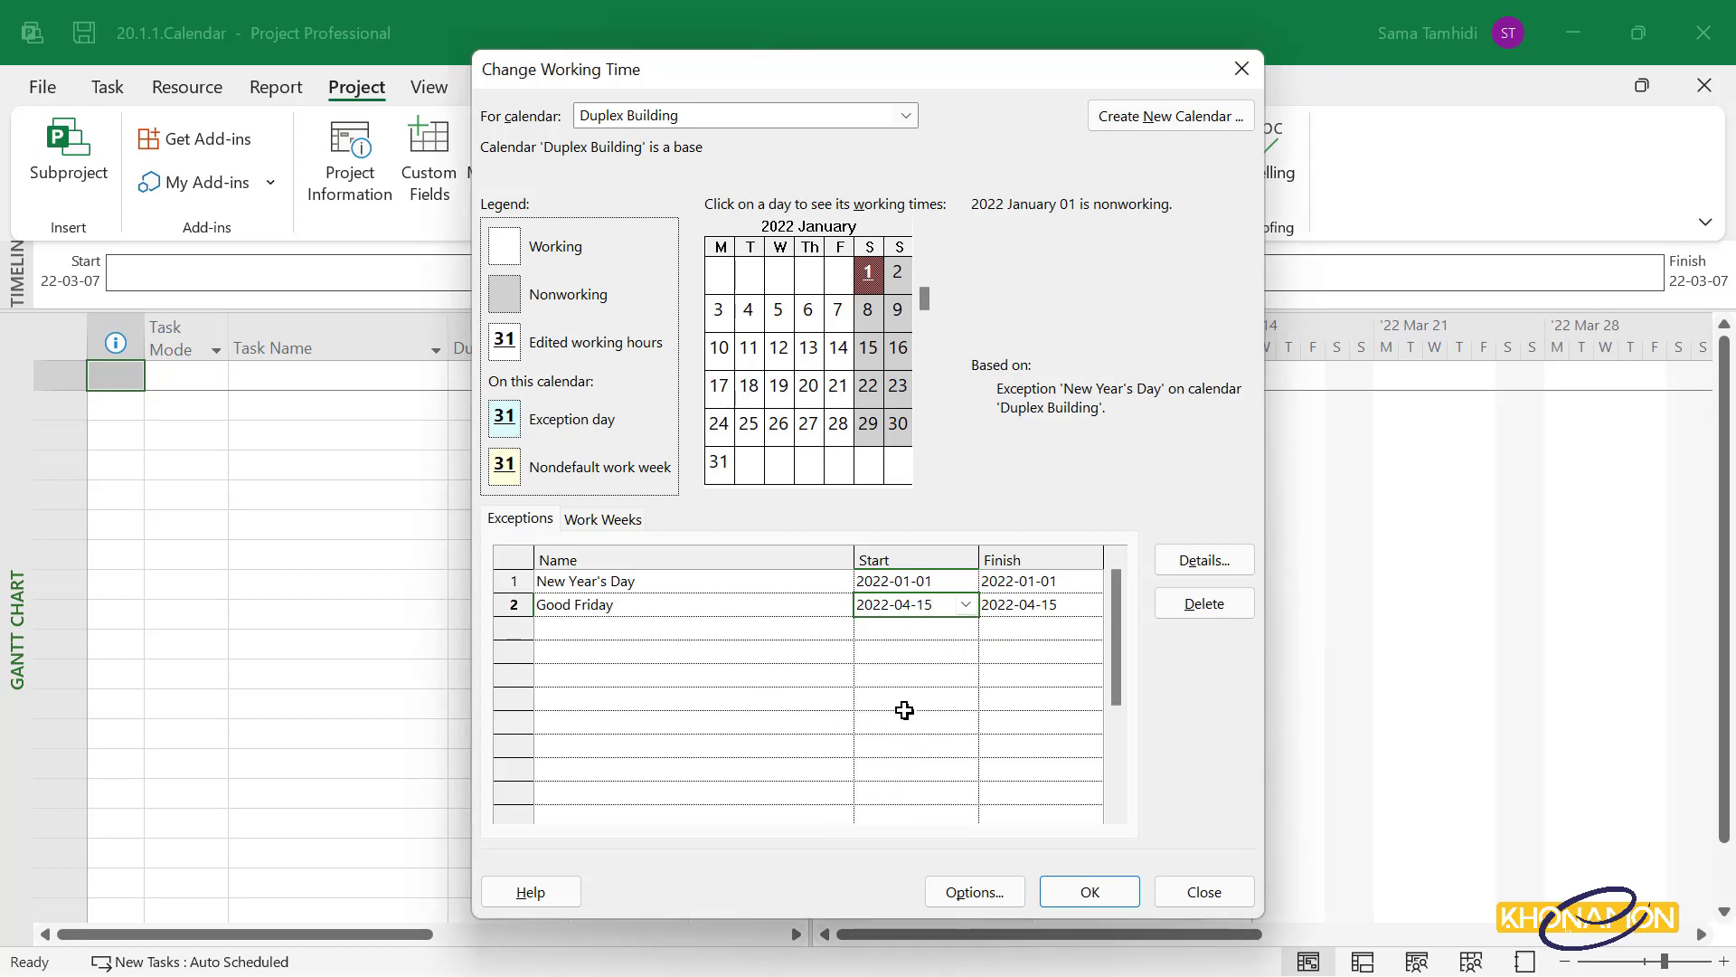
left_click(1087, 609)
left_click(1090, 606)
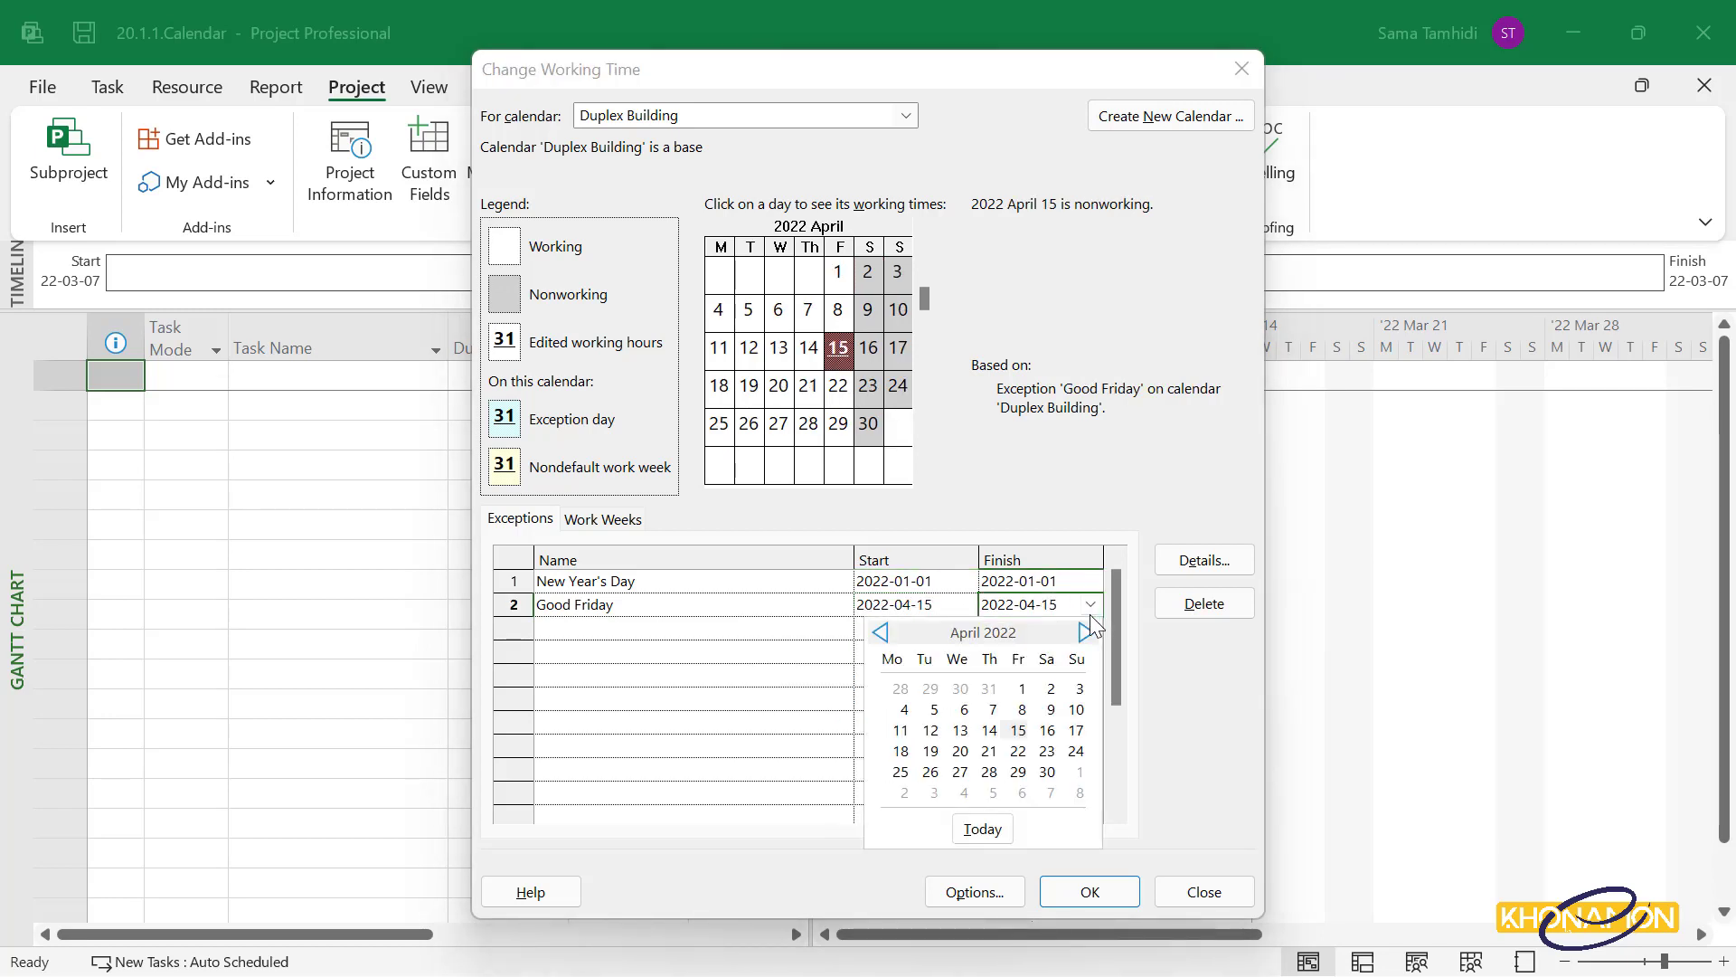
left_click(1016, 729)
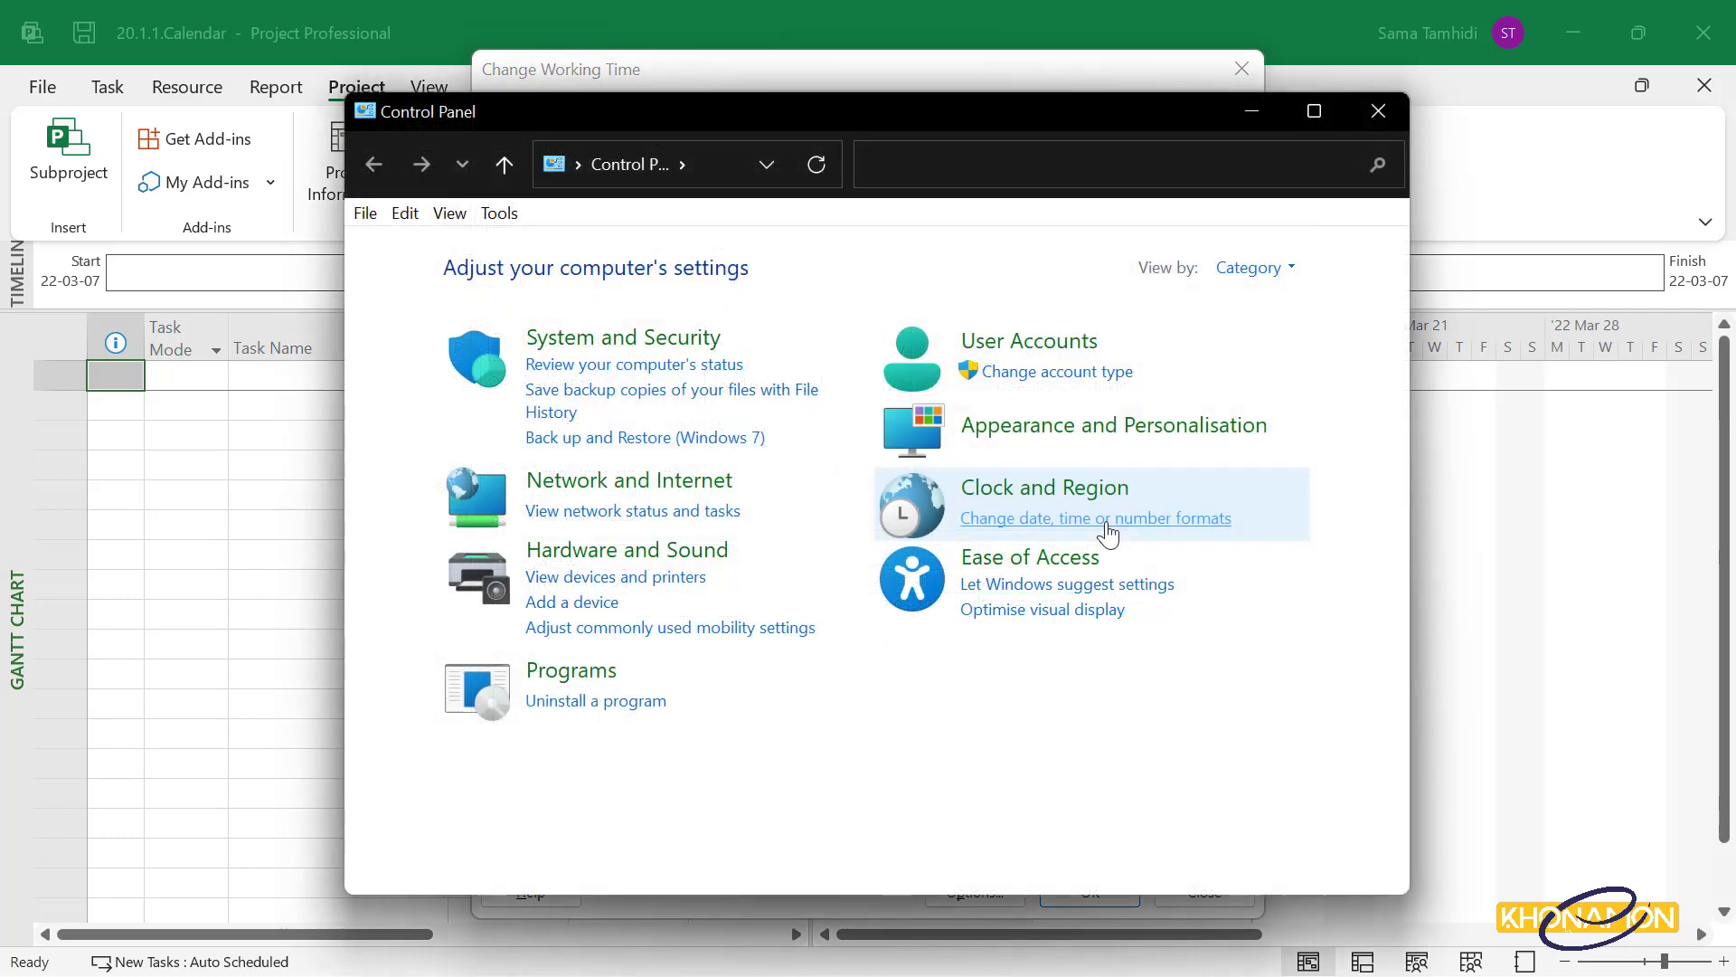
Switch to the Windows Control Panel and examine the short date format in the Region settings.
left_click(1107, 523)
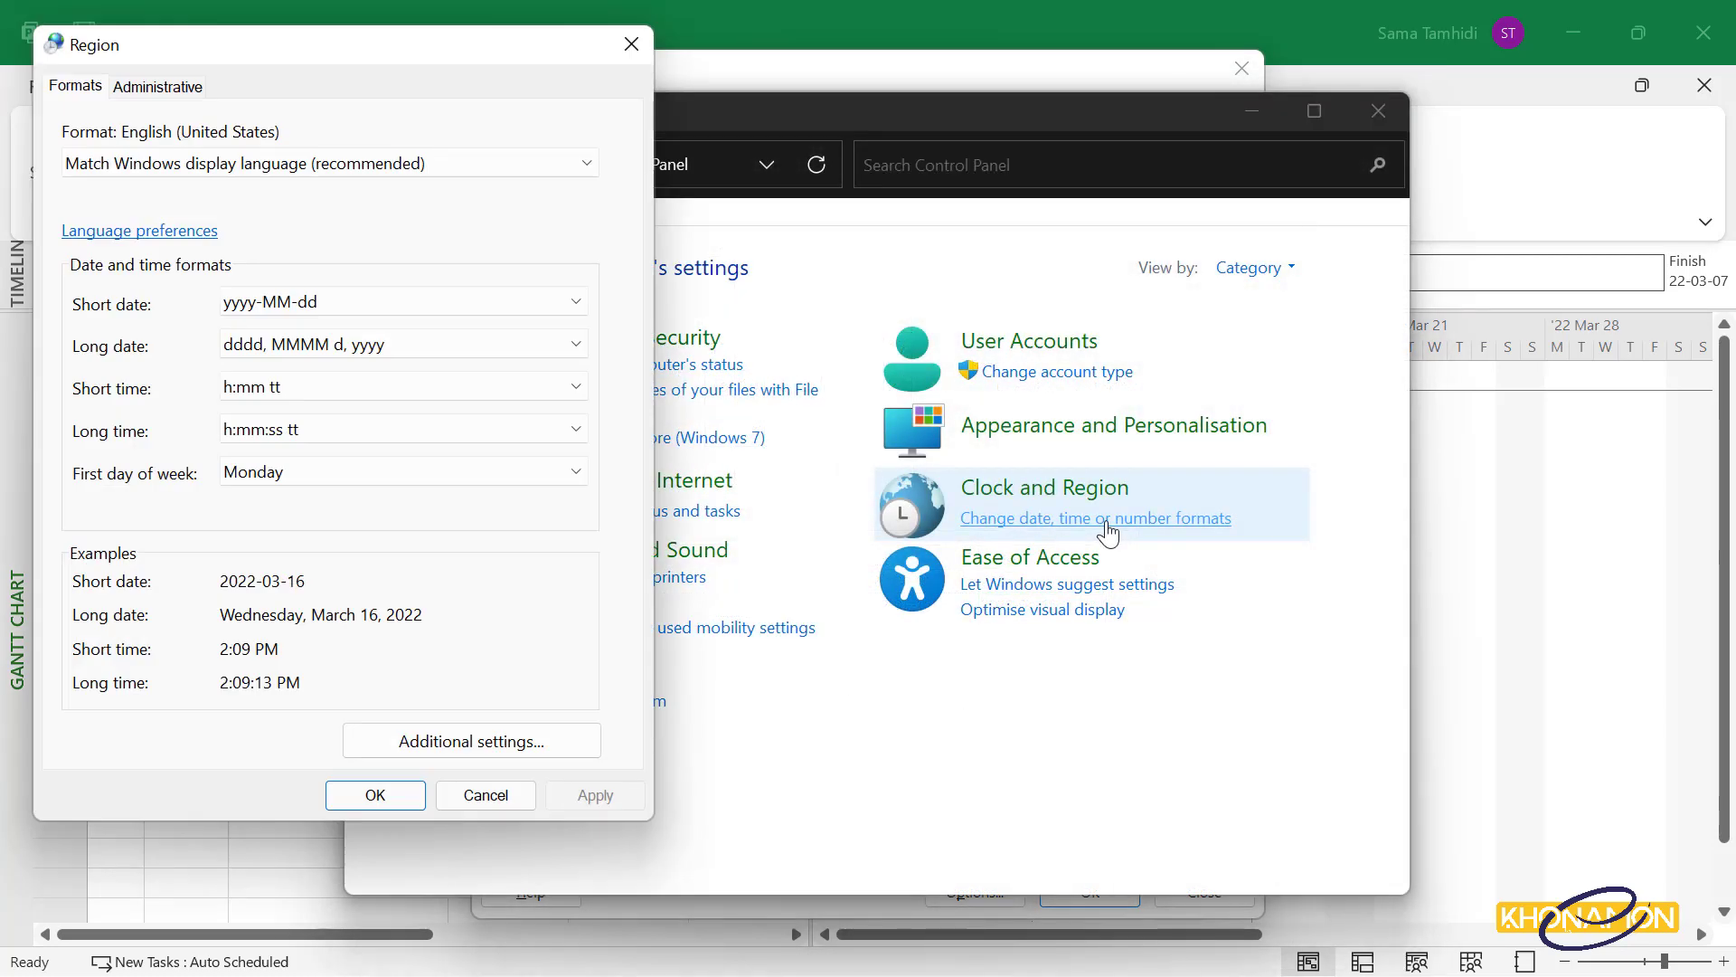
left_click(398, 302)
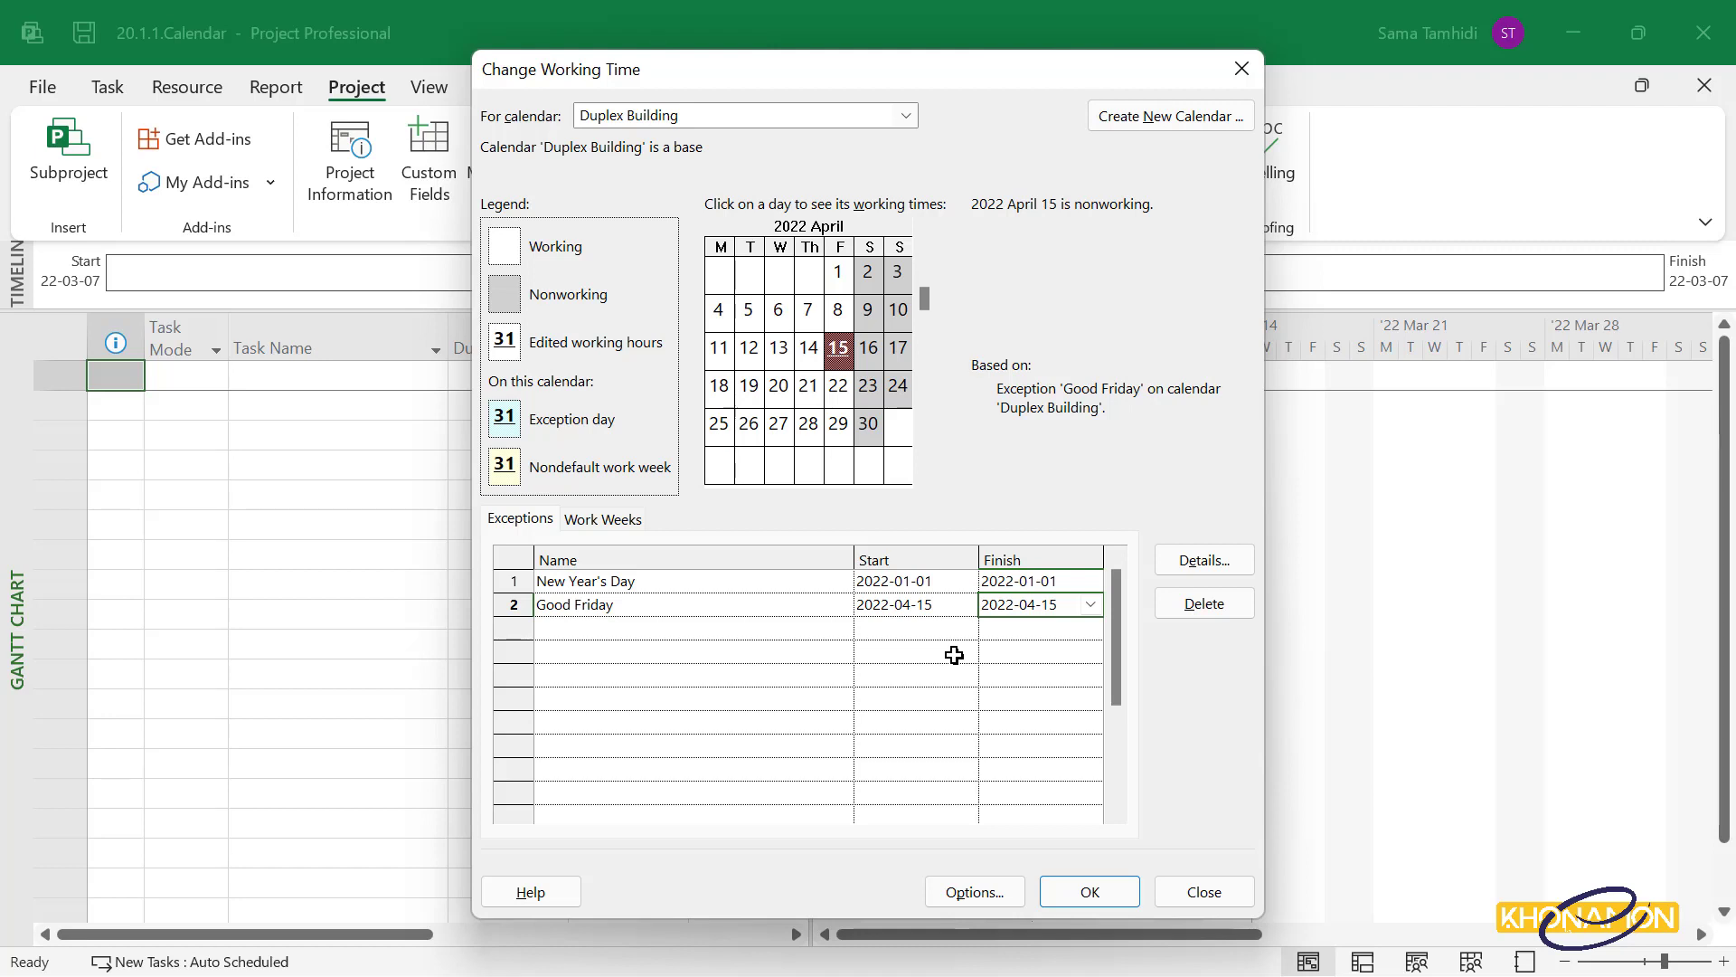
Add an exception named Christmas to the Duplex Building calendar with the start date 2022-12-25.
left_click(768, 670)
type("Christmas")
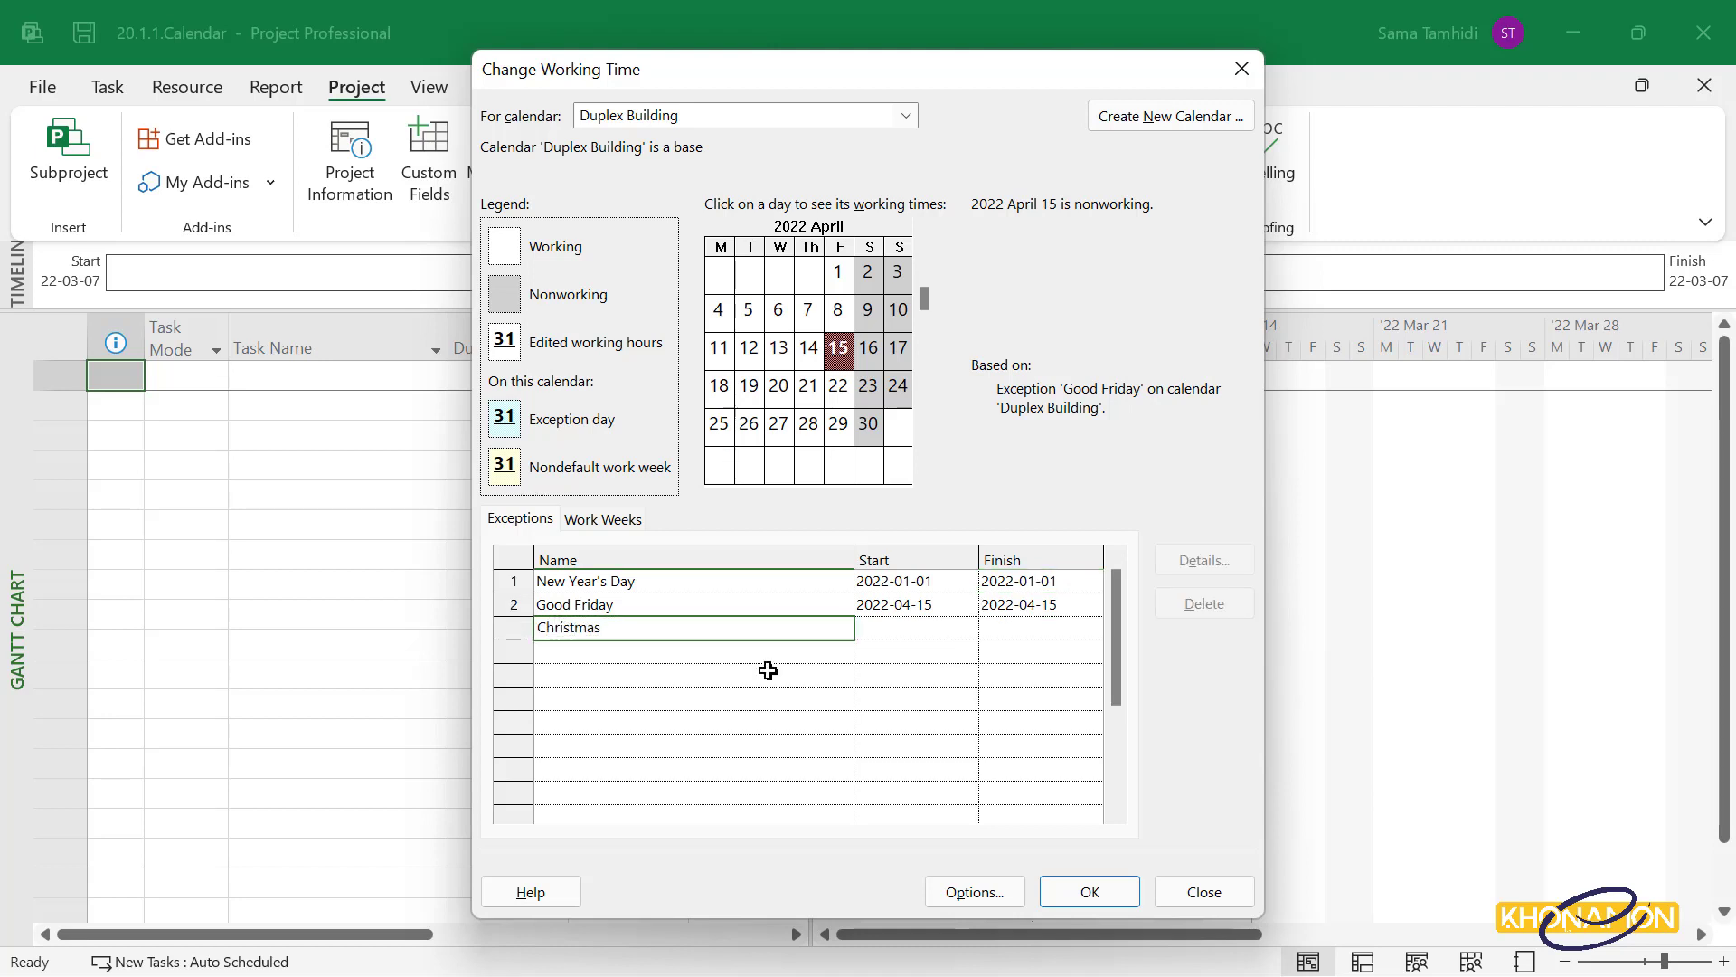
left_click(891, 628)
left_click(966, 627)
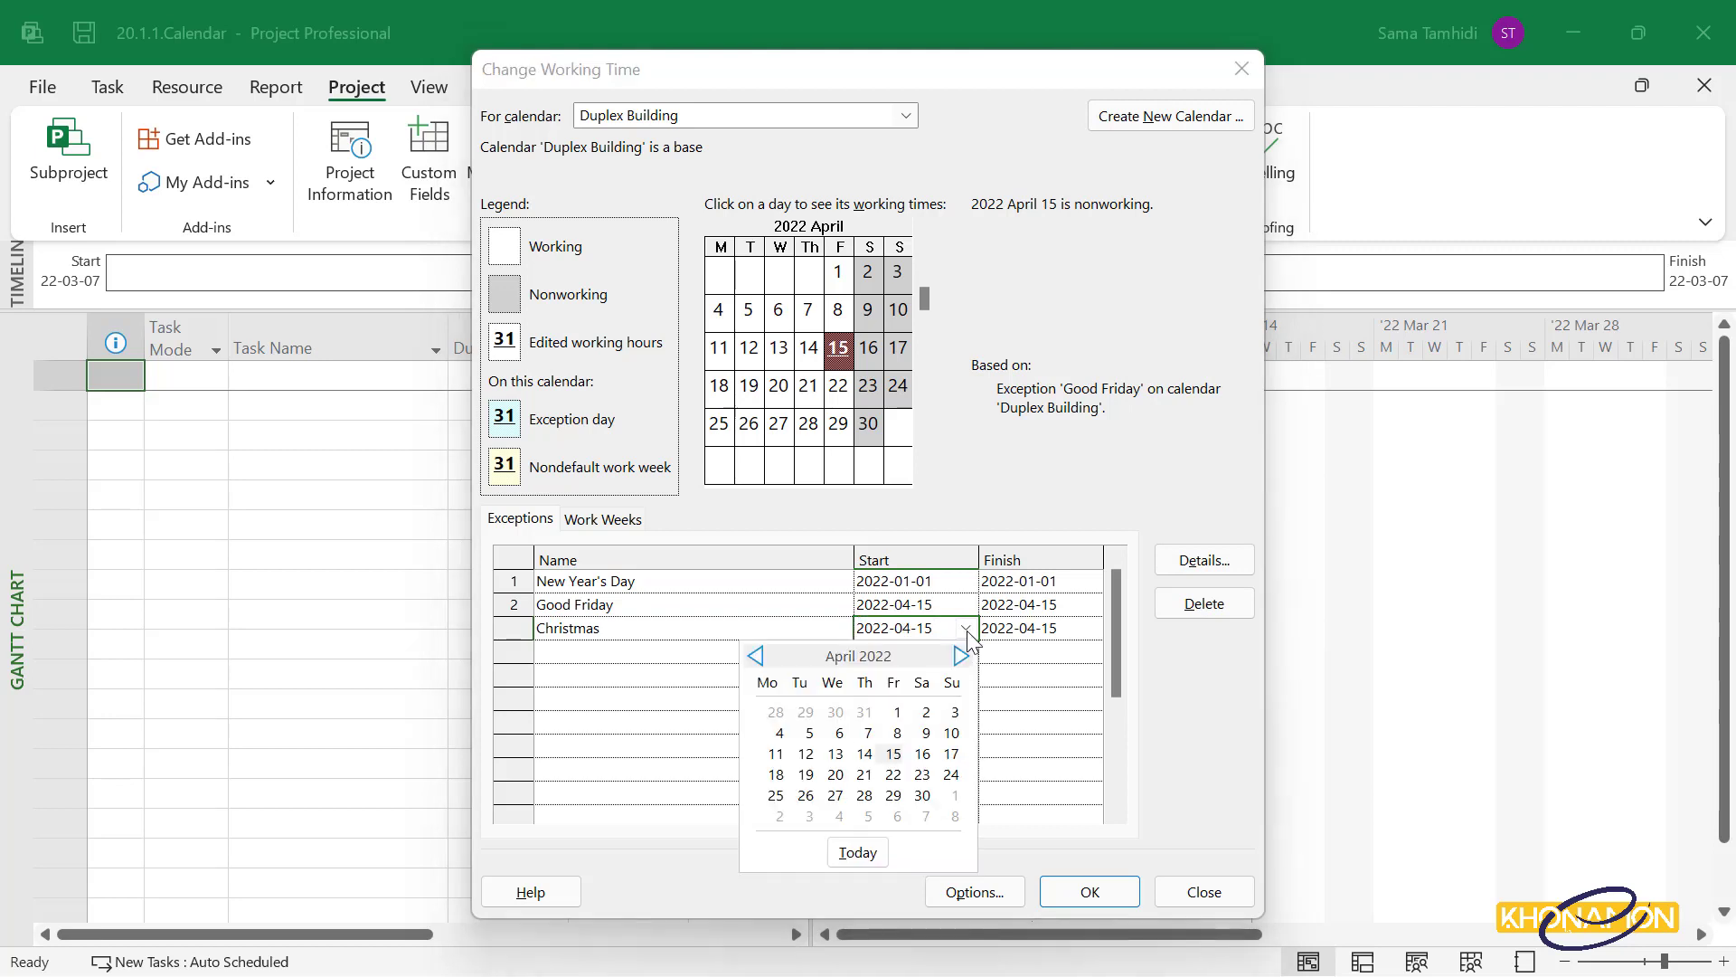
left_click(960, 656)
left_click(961, 656)
left_click(960, 656)
left_click(960, 656)
left_click(961, 655)
left_click(960, 655)
left_click(960, 655)
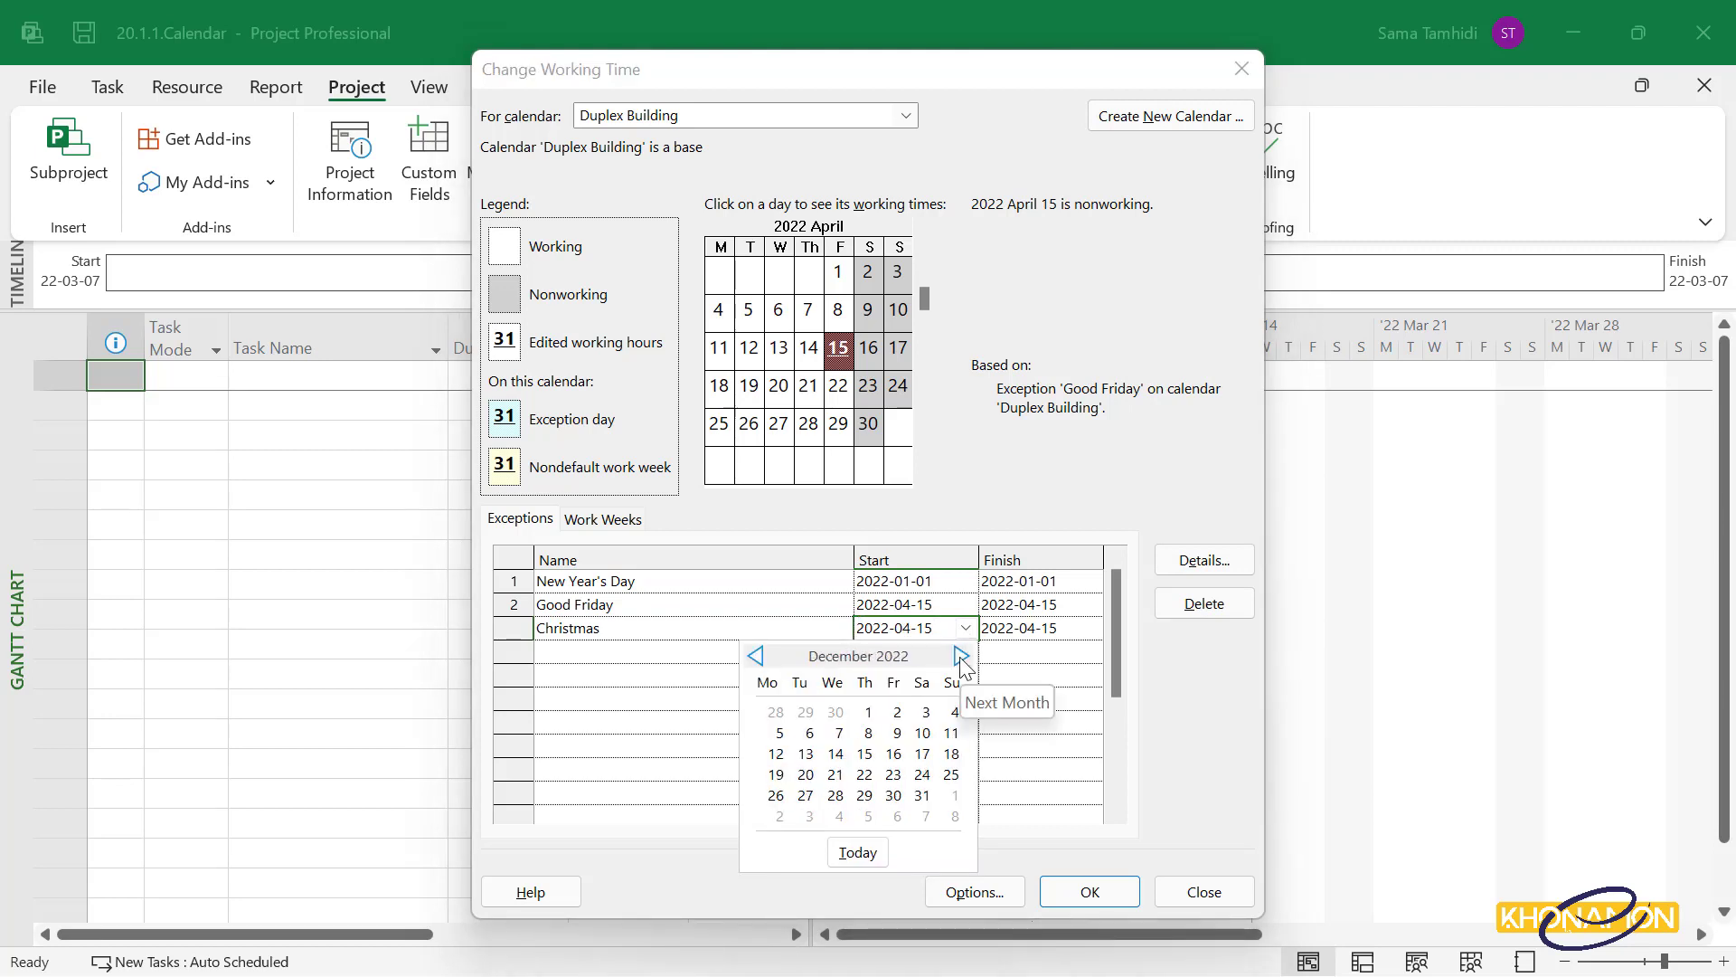
left_click(961, 656)
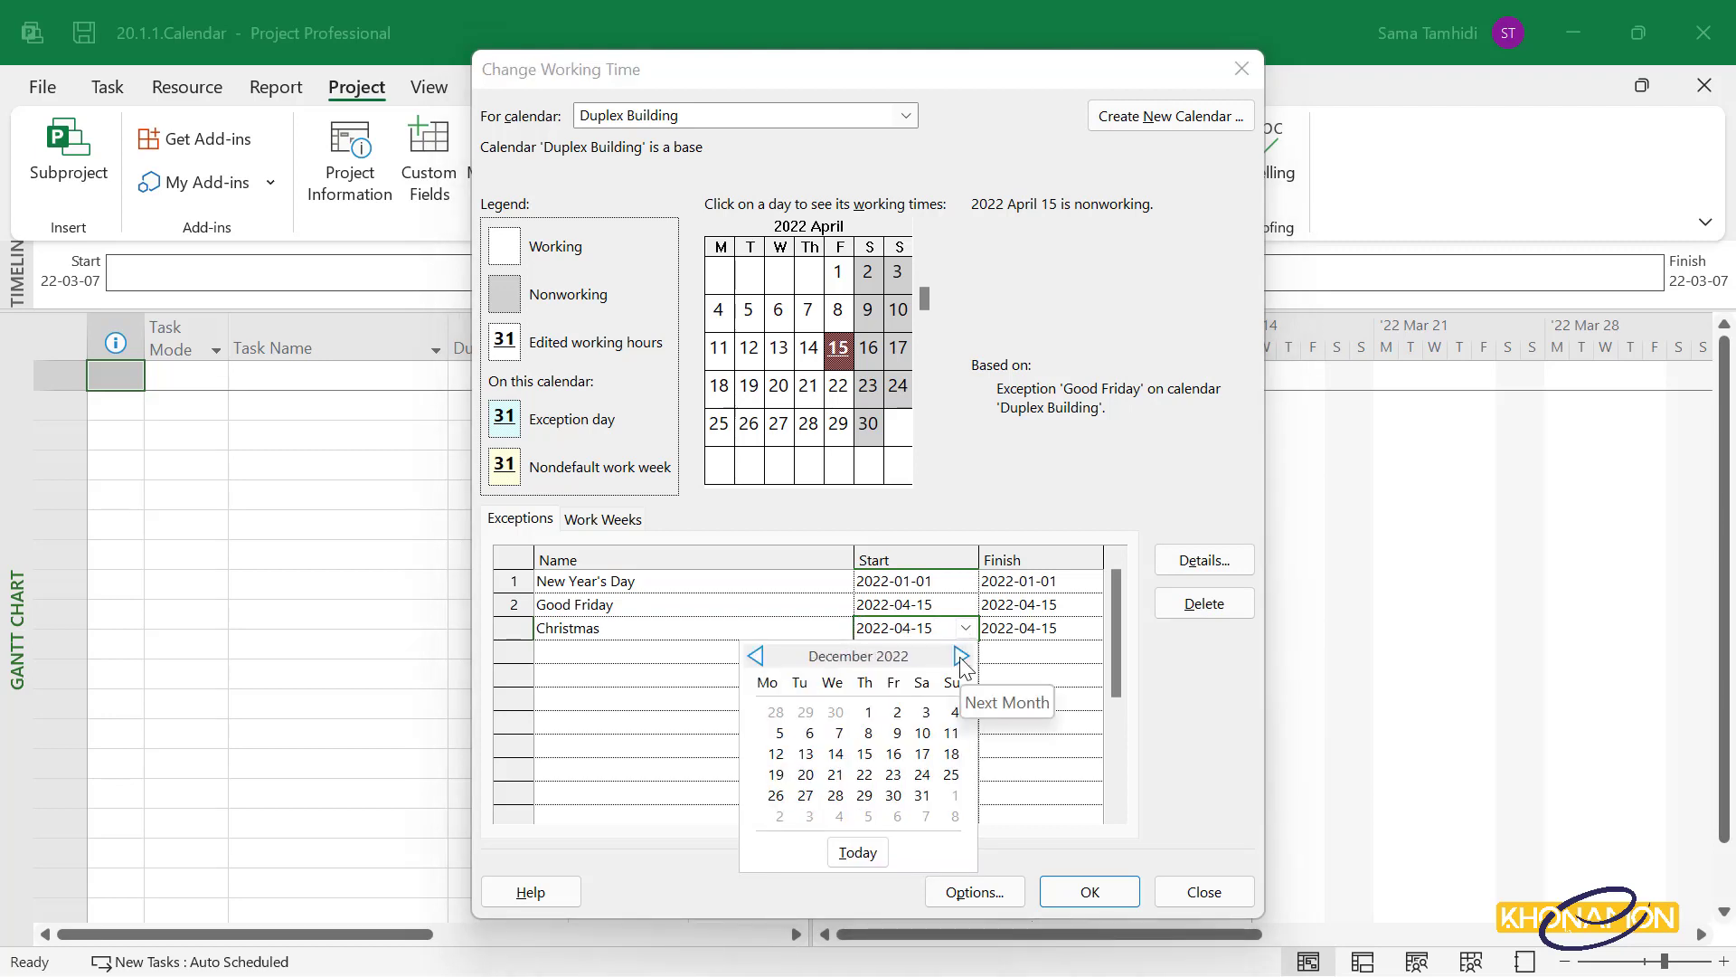
left_click(950, 775)
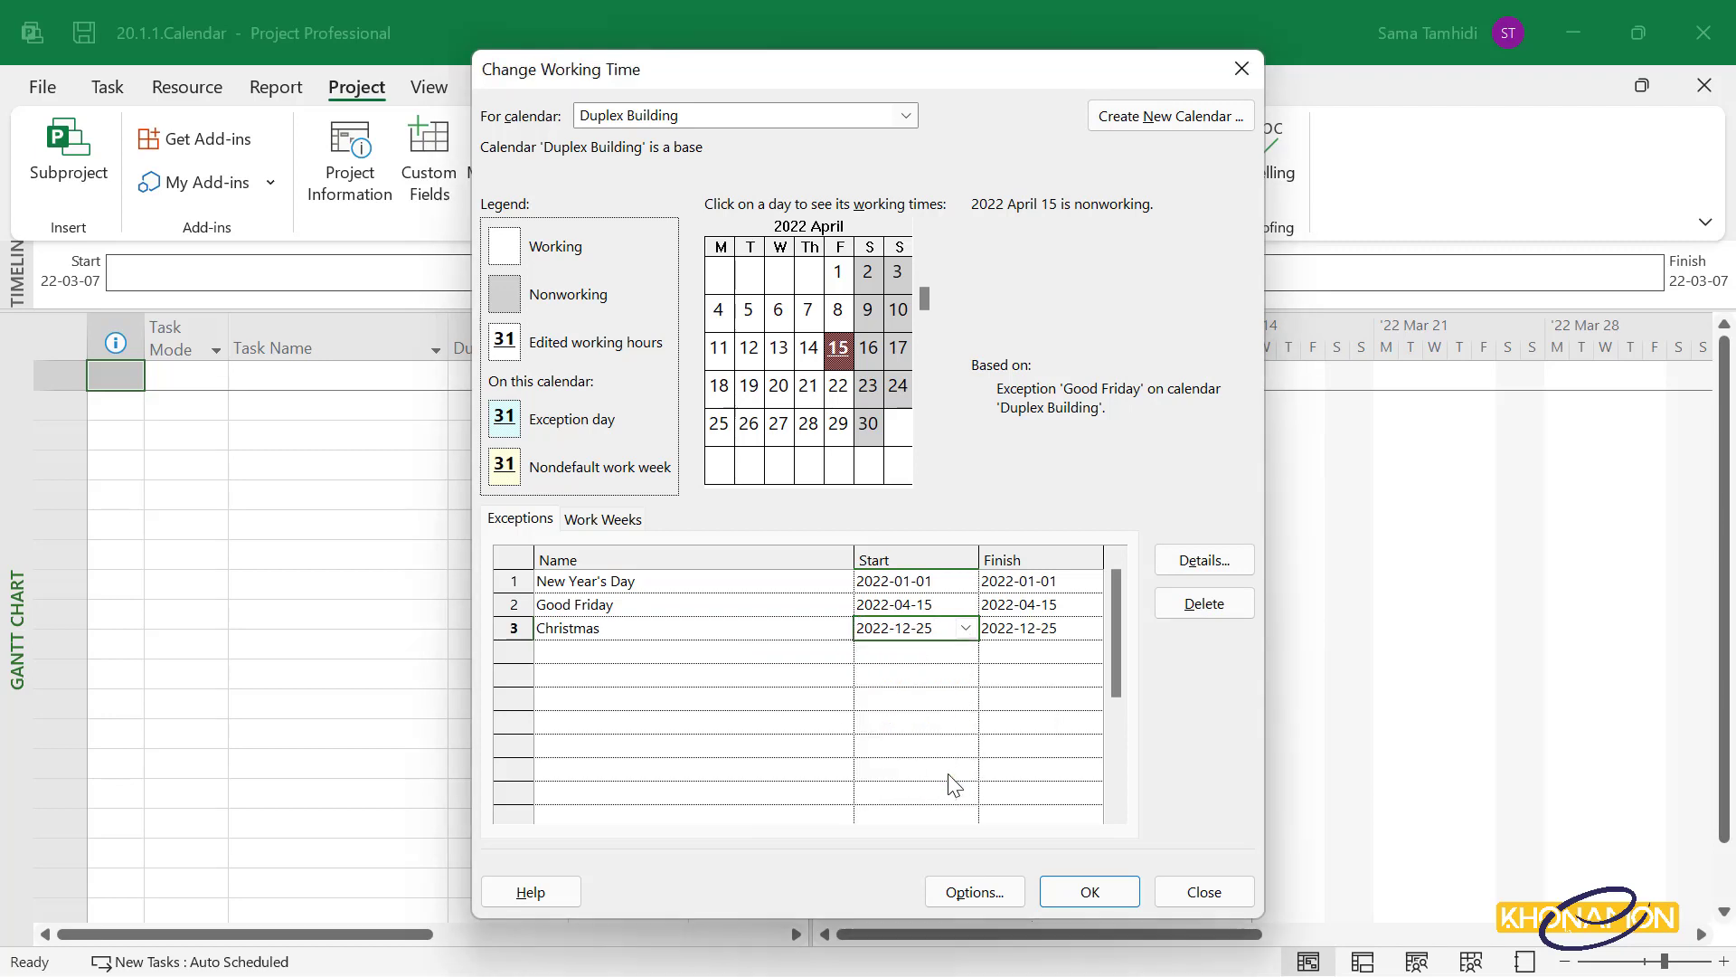
Set the finish date of the Christmas exception to 2022-12-26.
left_click(1063, 633)
left_click(1092, 628)
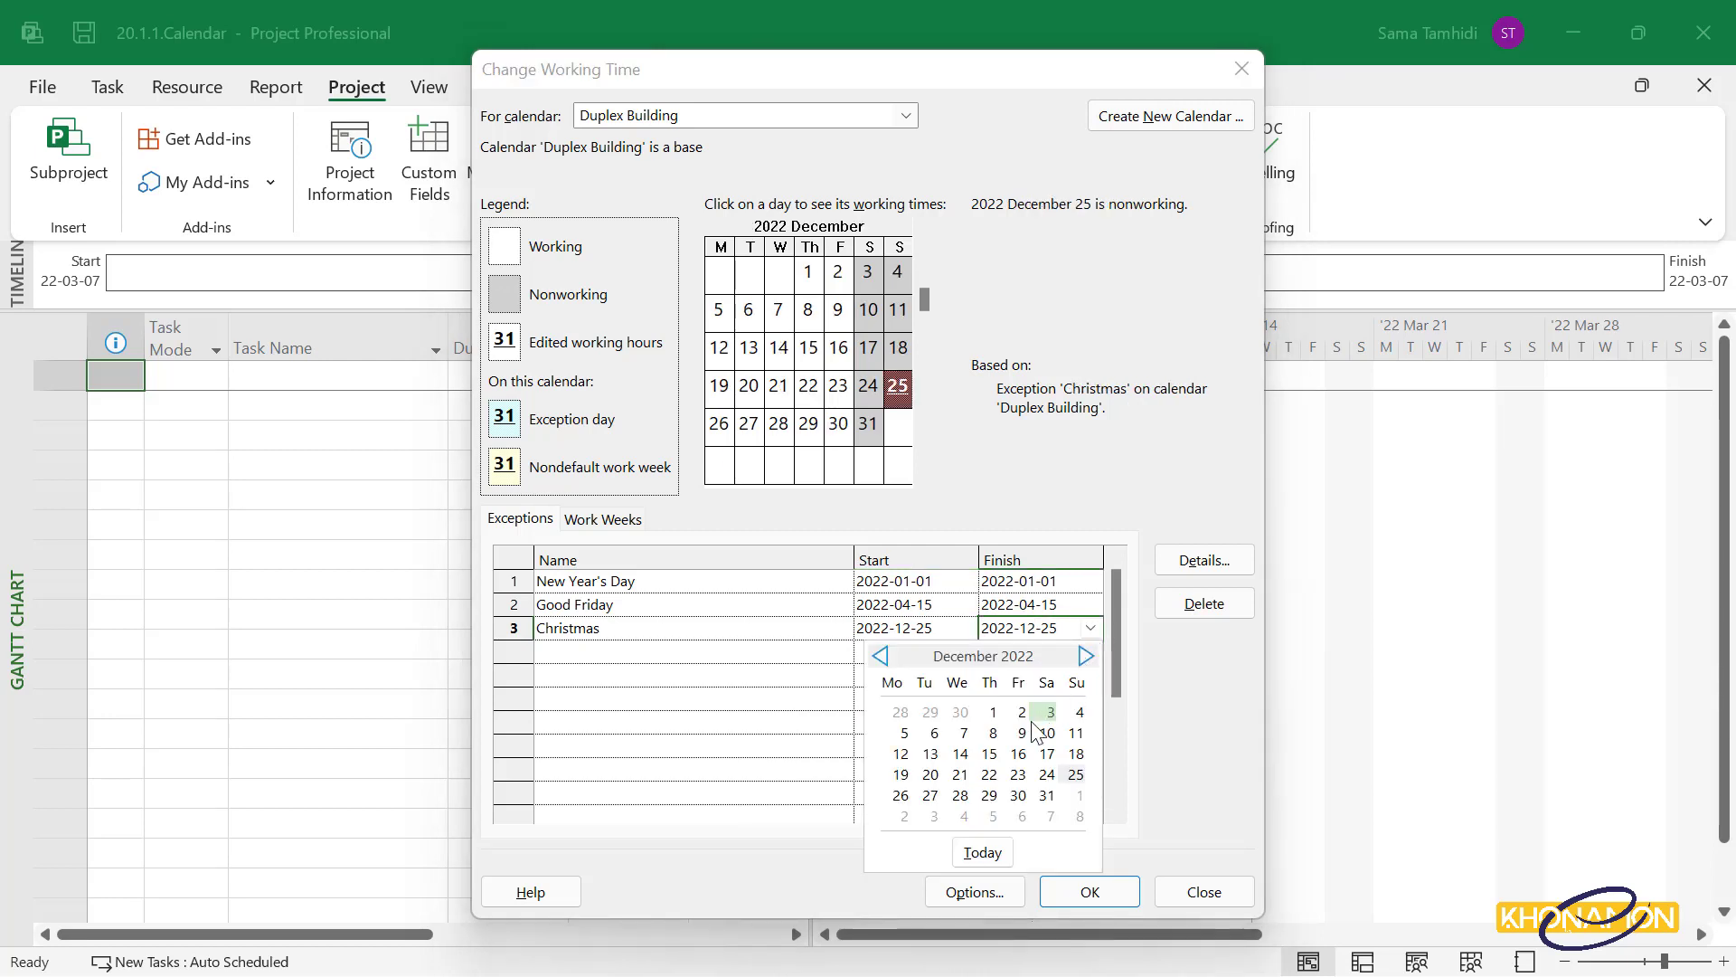
left_click(904, 796)
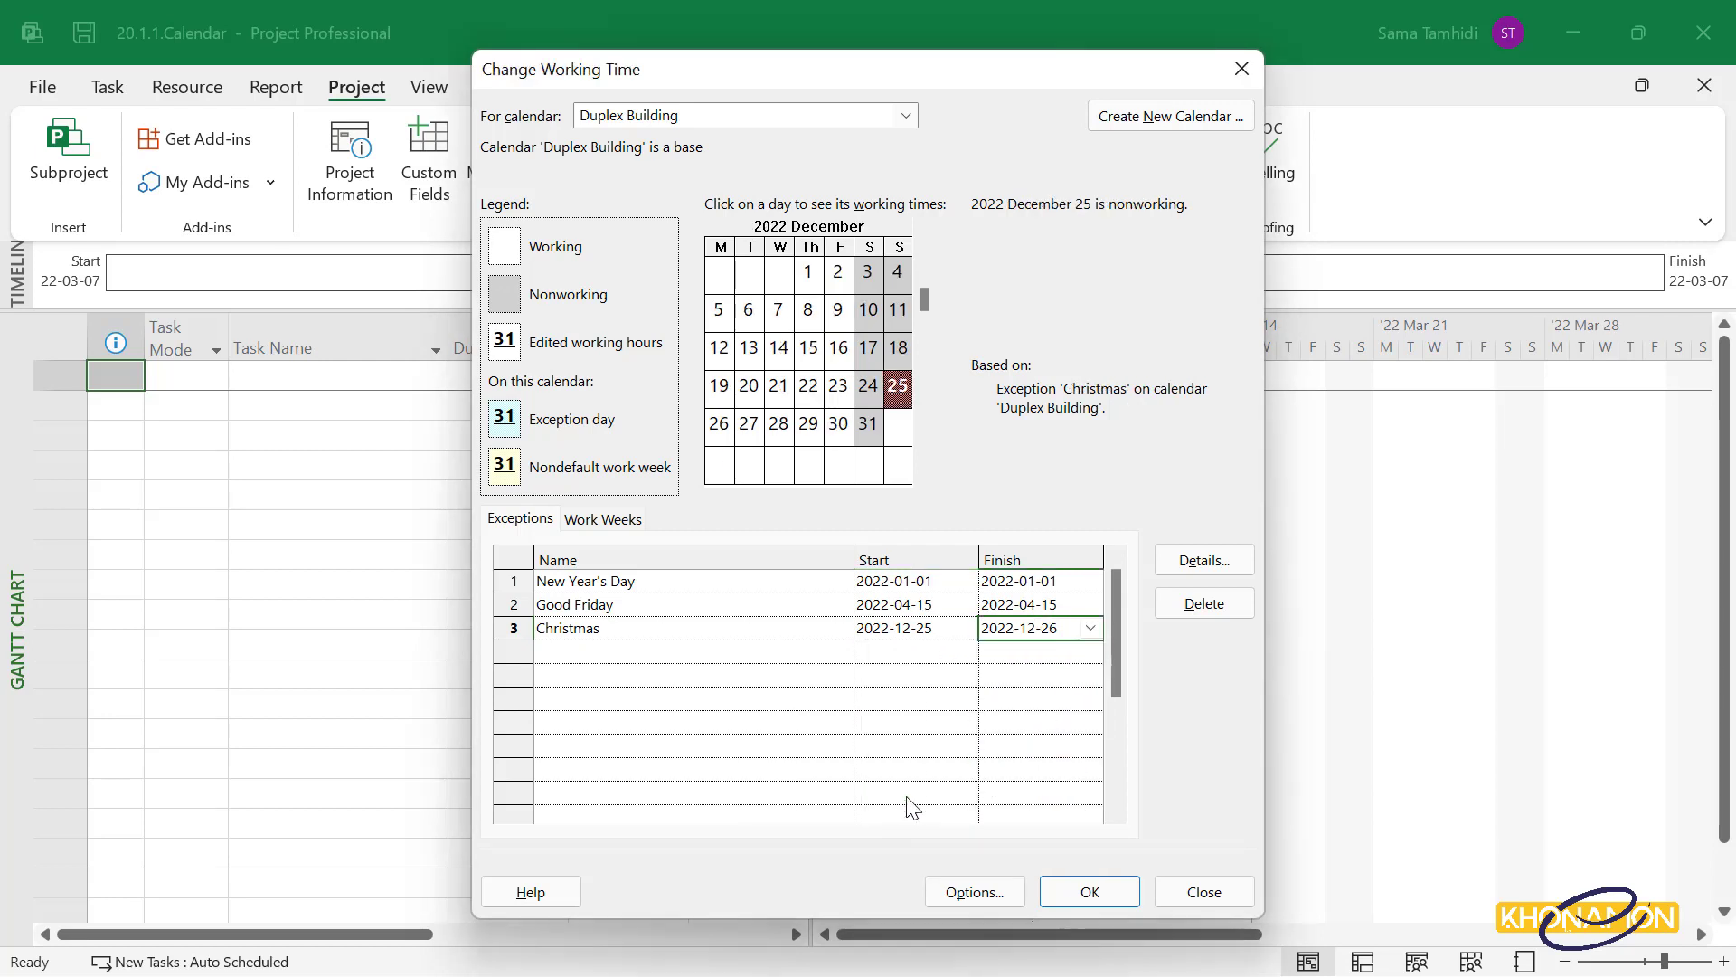
left_click(968, 676)
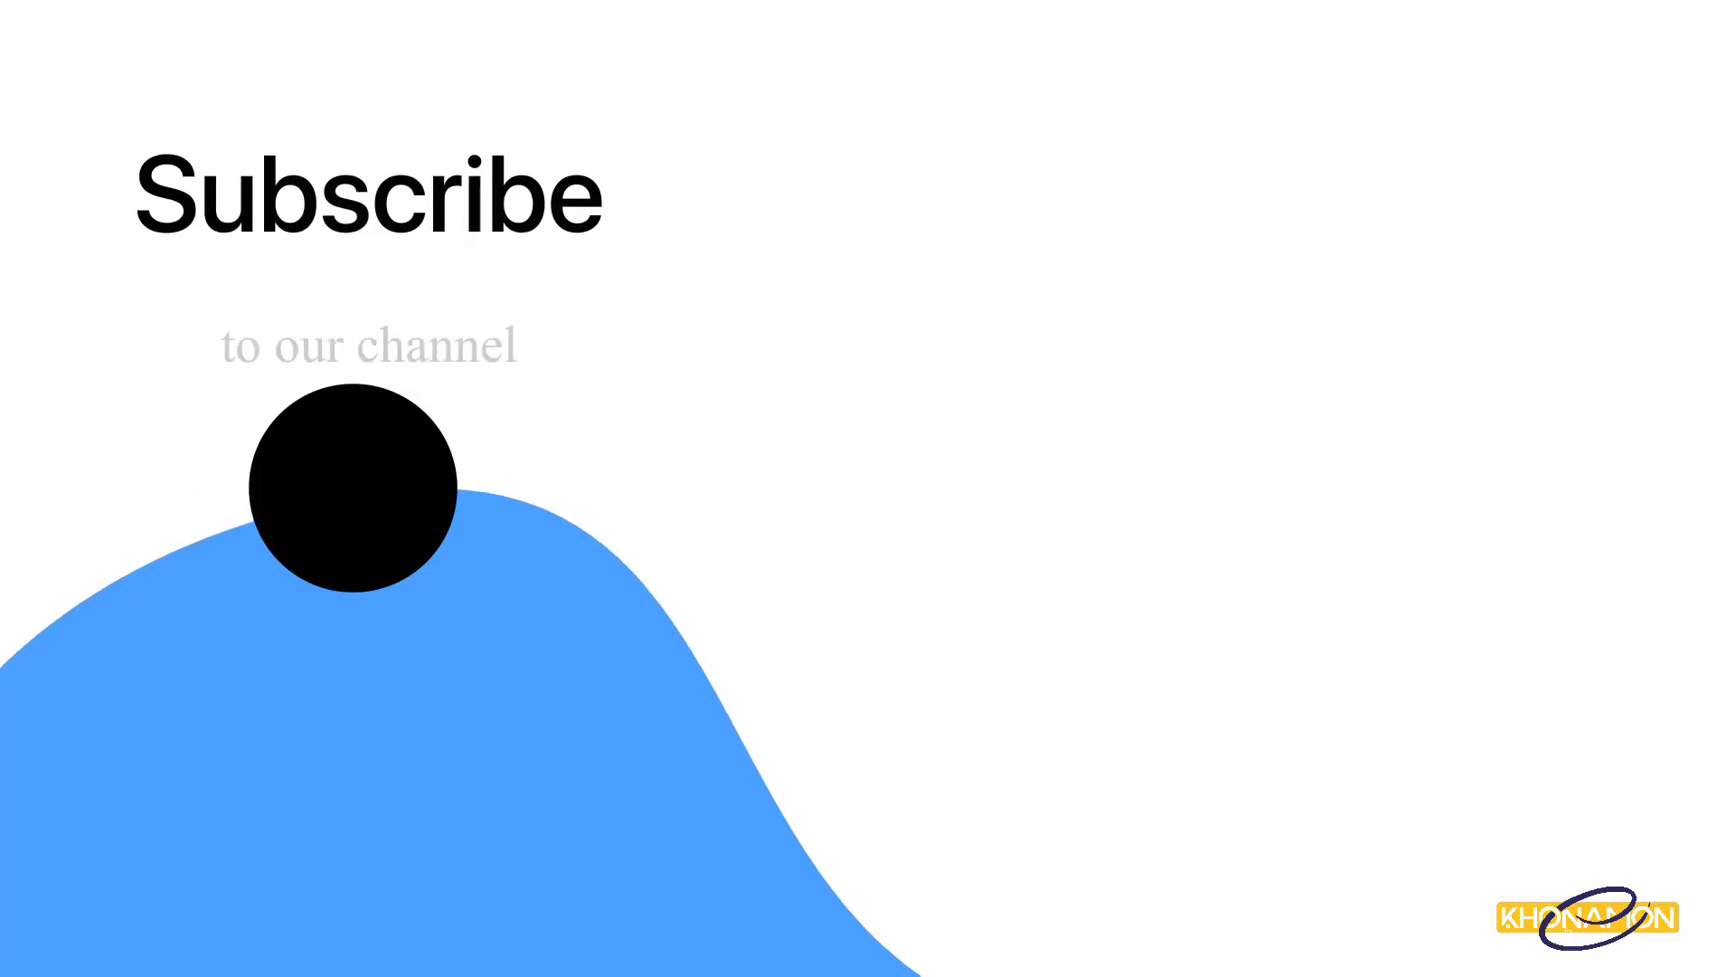